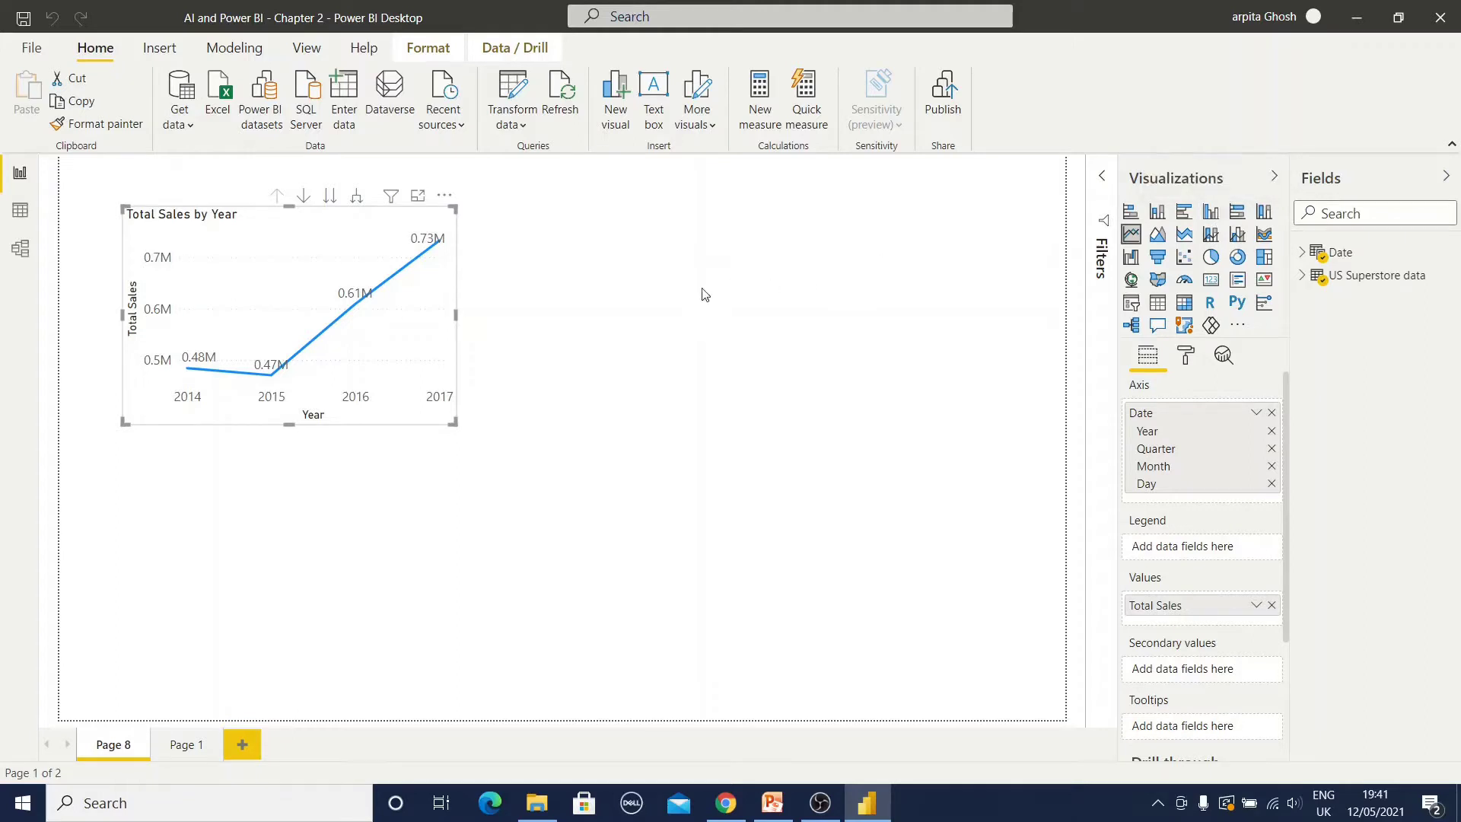
Enlarge the Total Sales by Year line chart and inspect its data points from 2015 onwards
left_click_drag(450, 433, 525, 497)
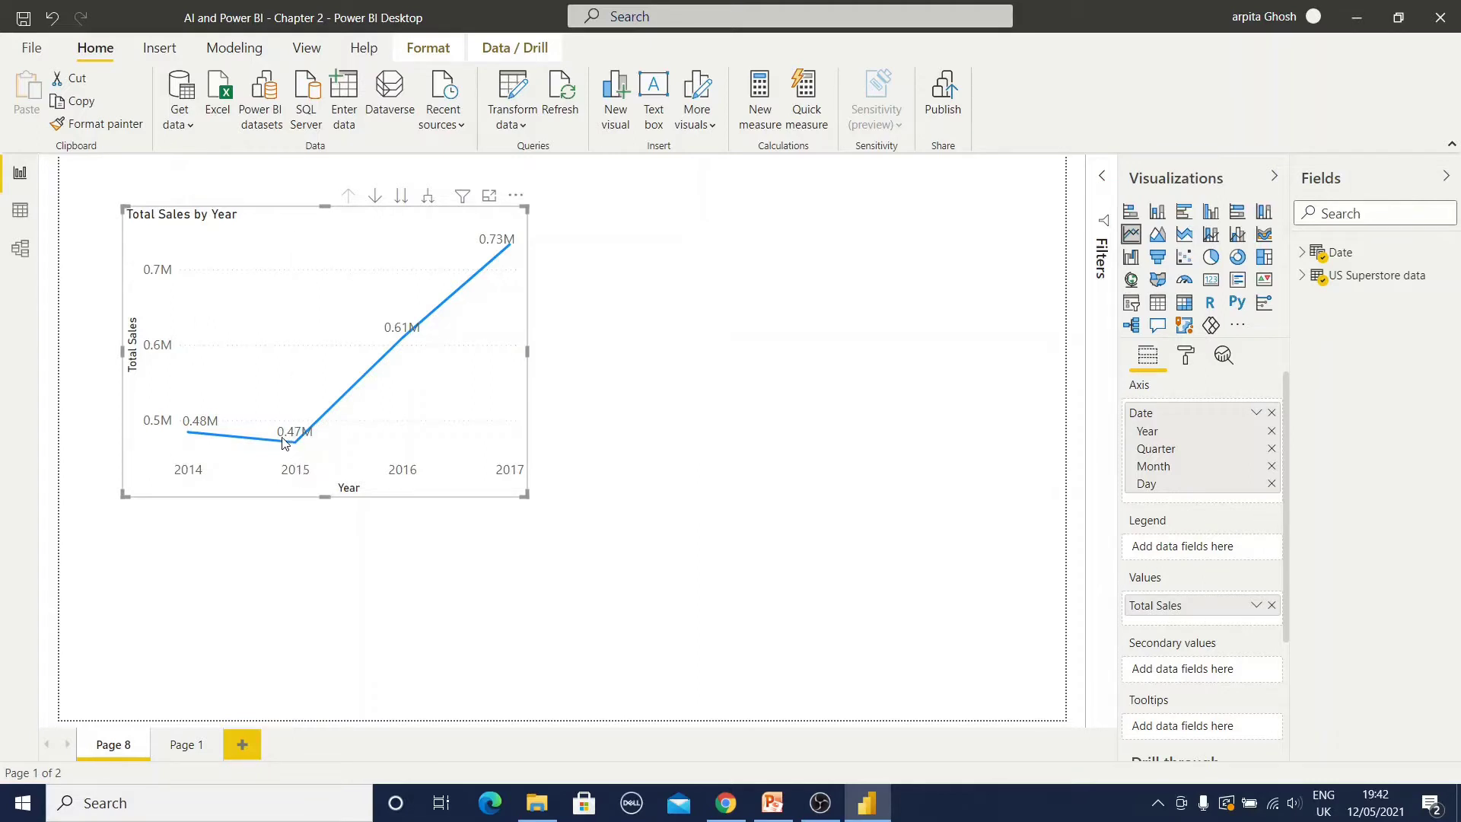
mouse_move(308, 451)
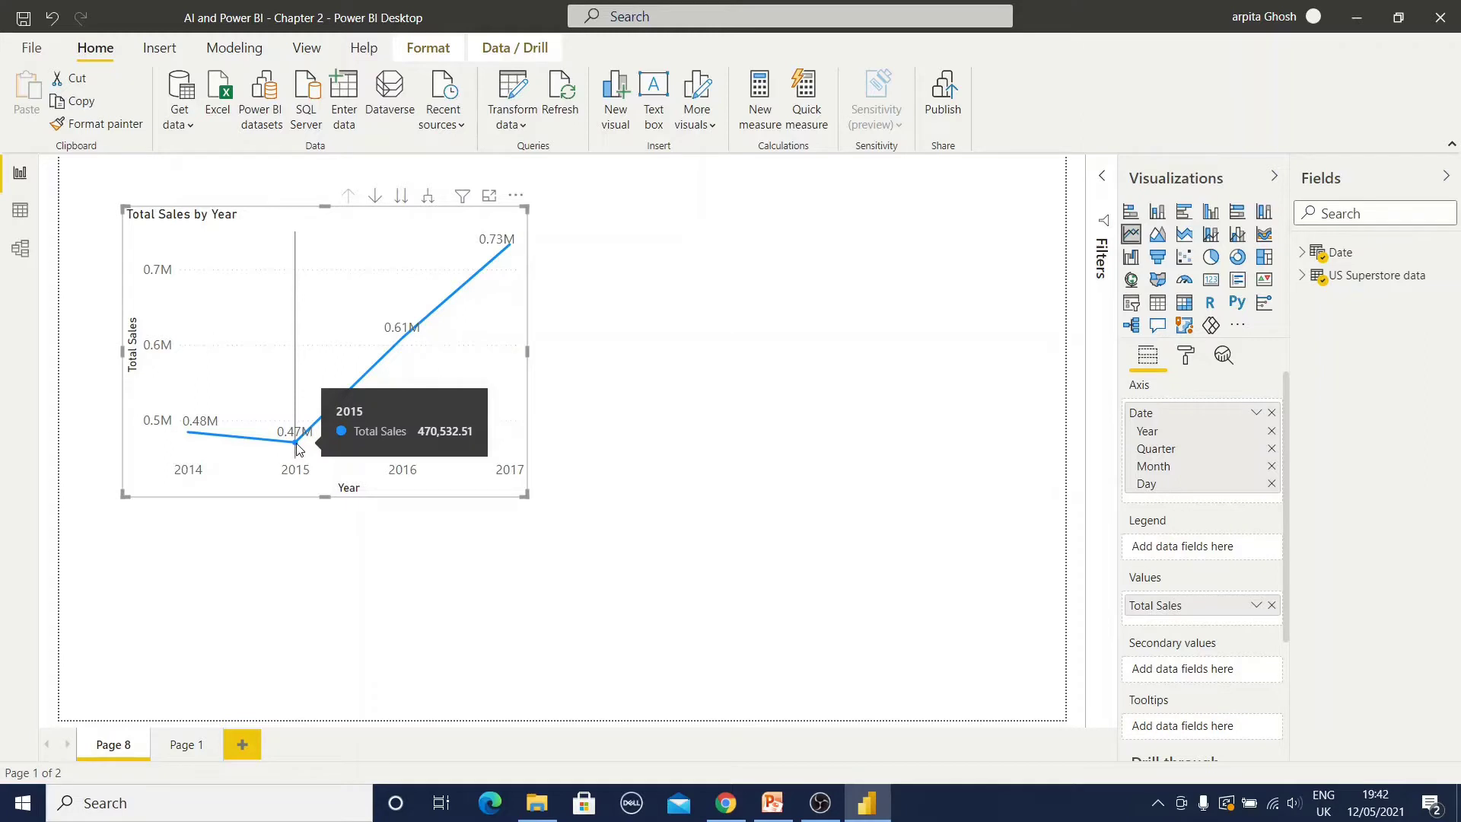
mouse_move(403, 339)
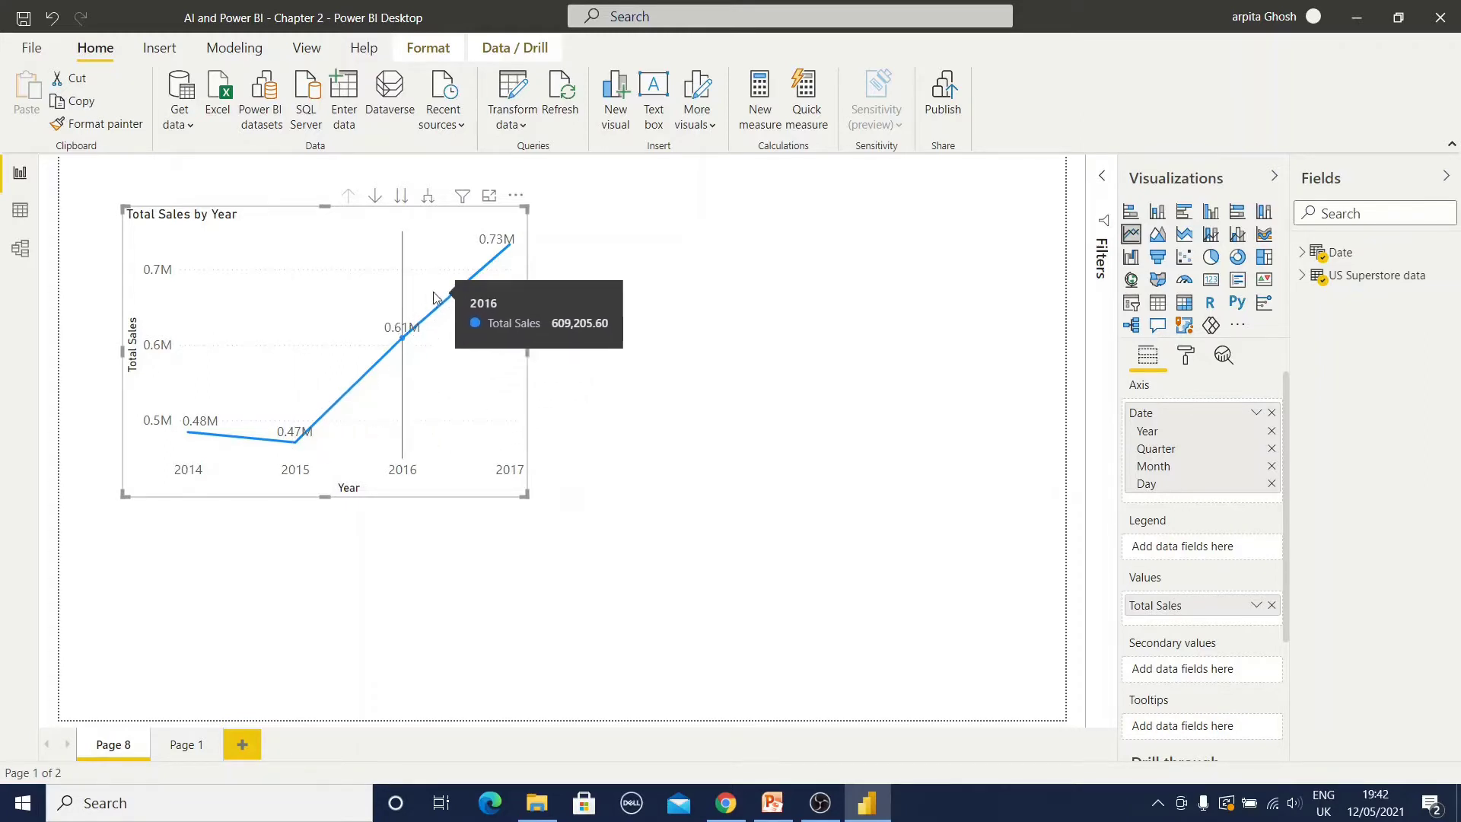
mouse_move(476, 283)
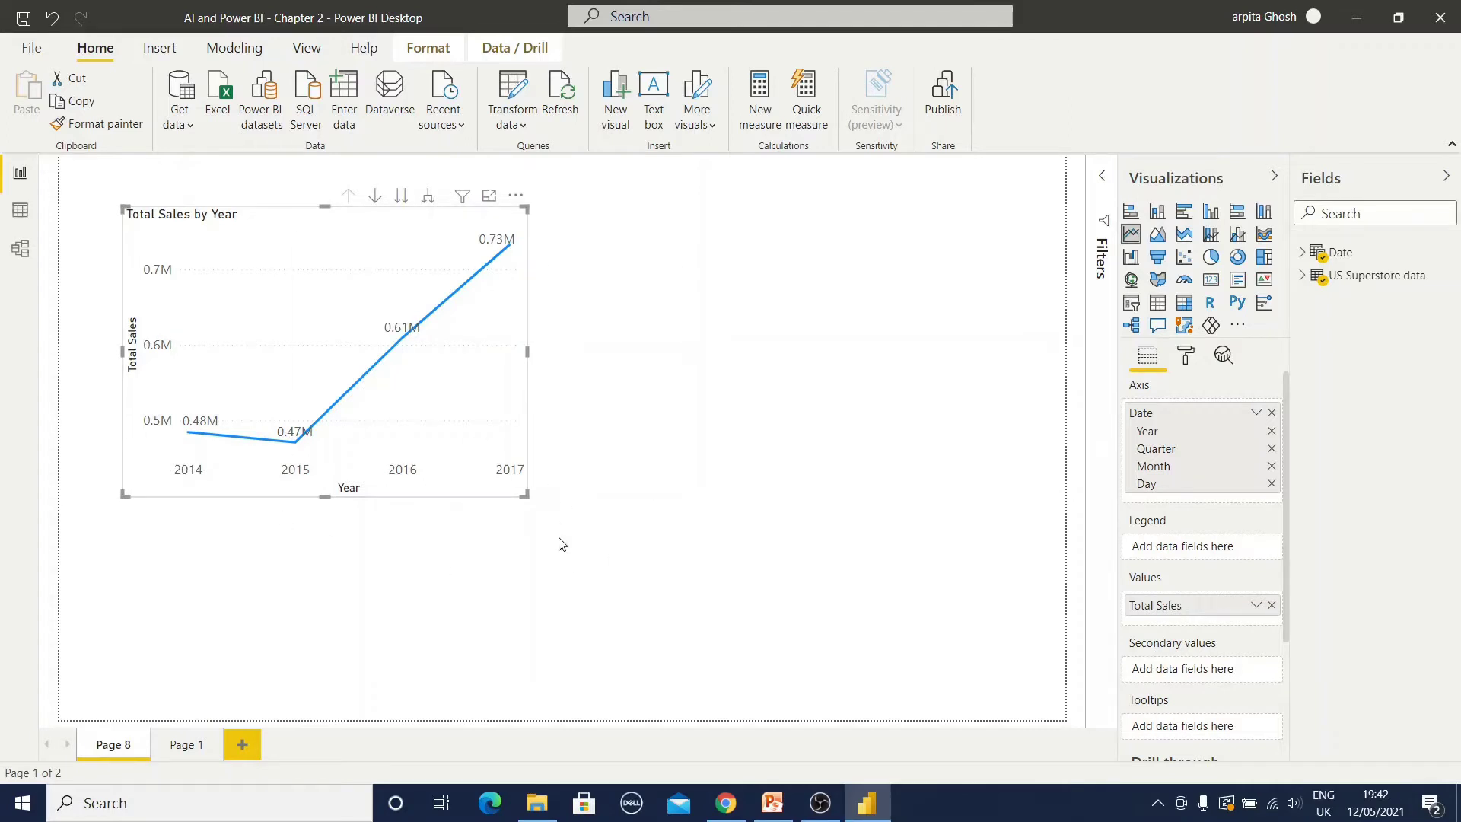
Run the Explain the increase analysis on the 2016 data point of the line chart
right_click(403, 344)
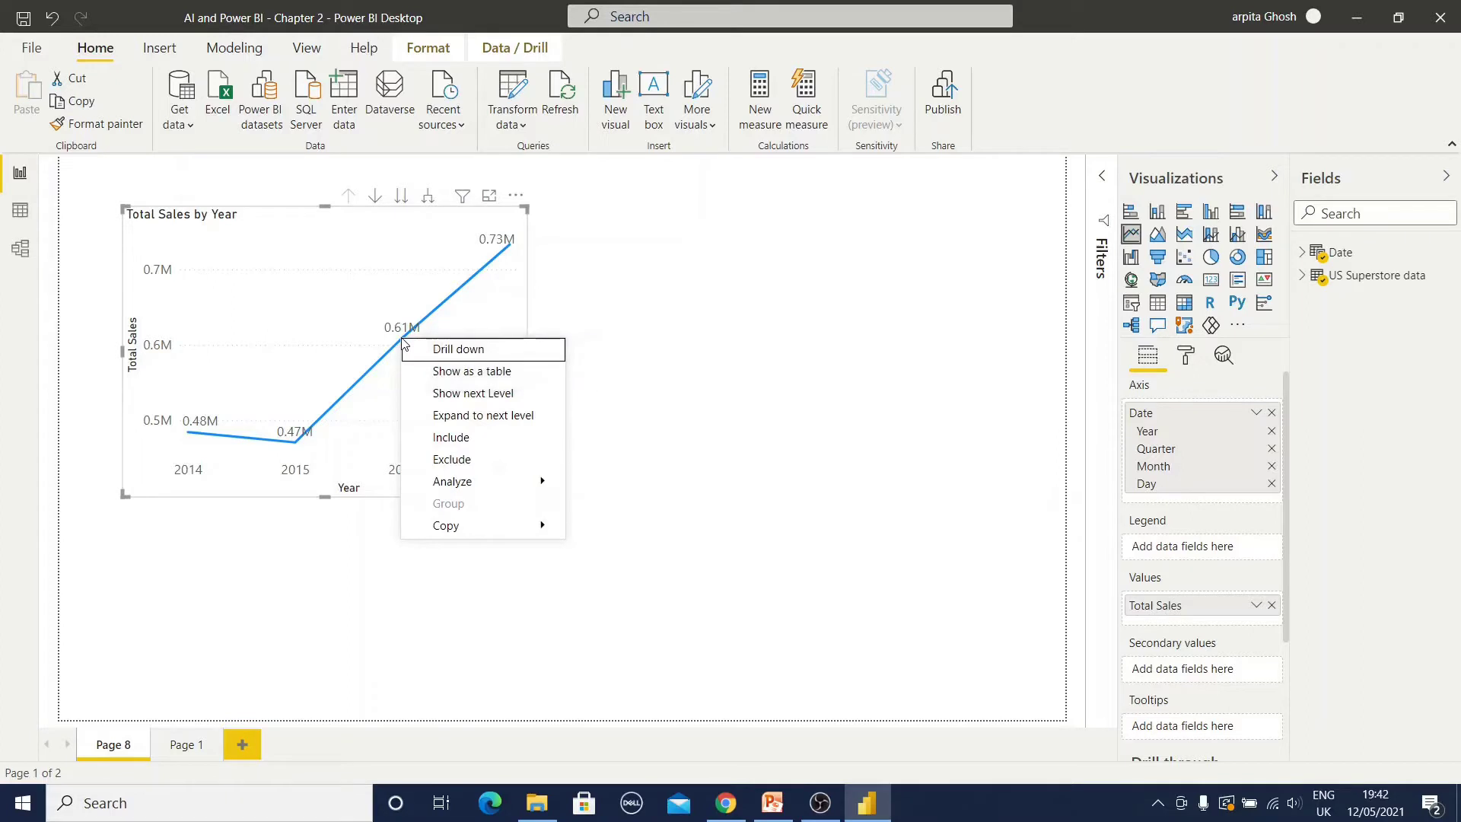
mouse_move(478, 485)
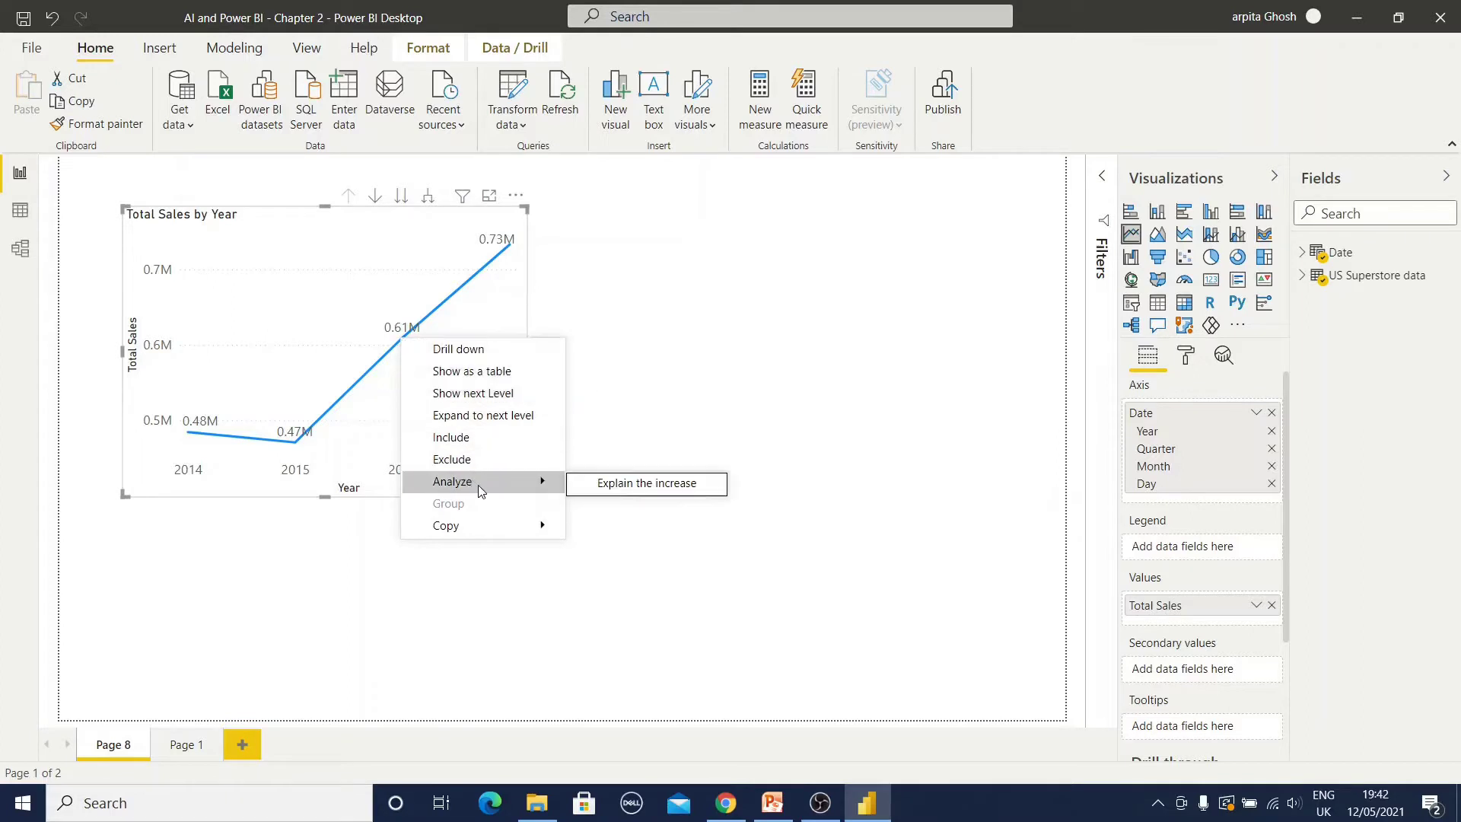
left_click(687, 484)
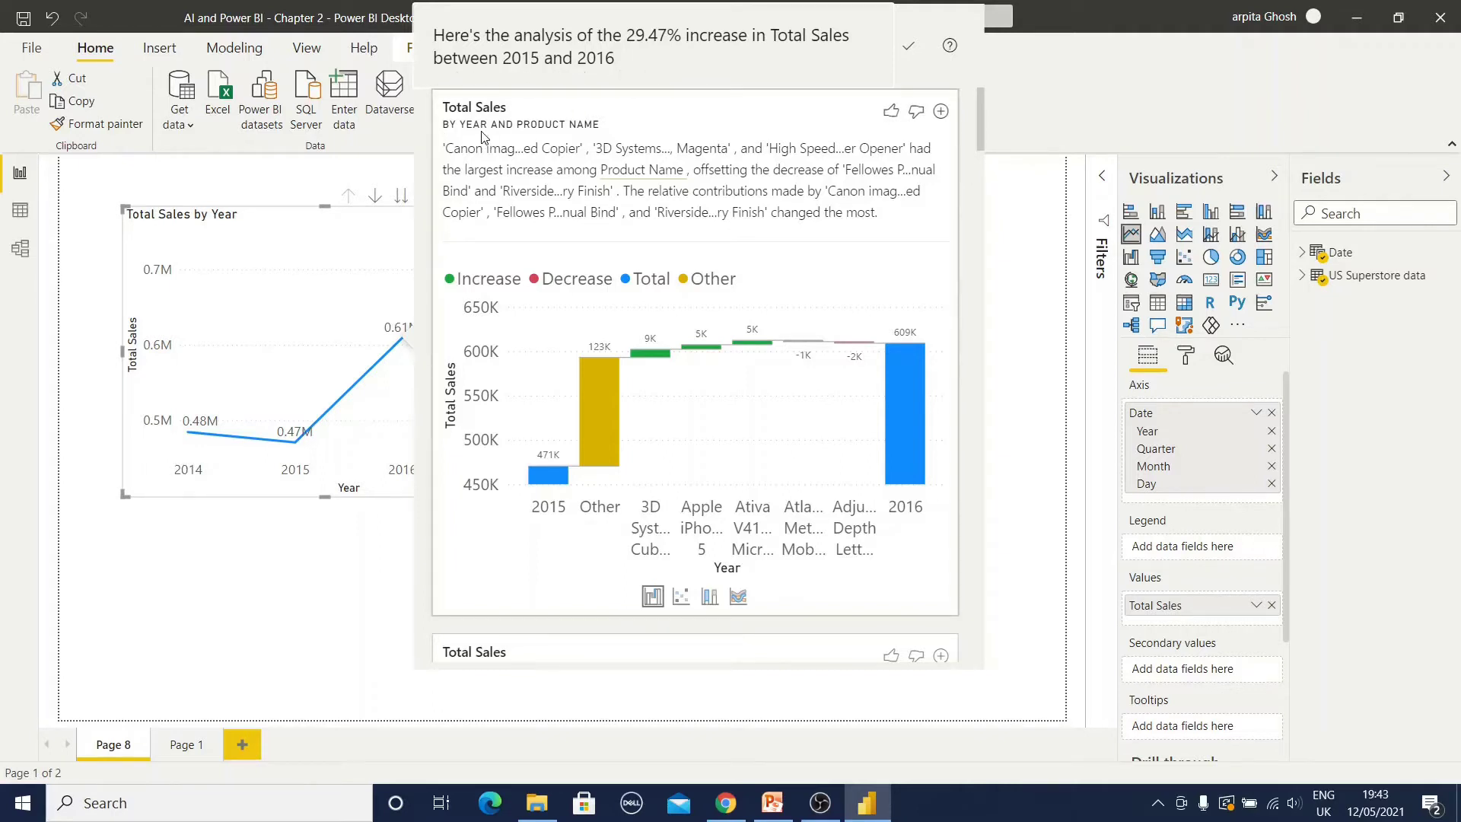
Examine the explanations of the 2015–2016 sales increase by product name, product ID and order ID
scroll(610, 145, "down", 3)
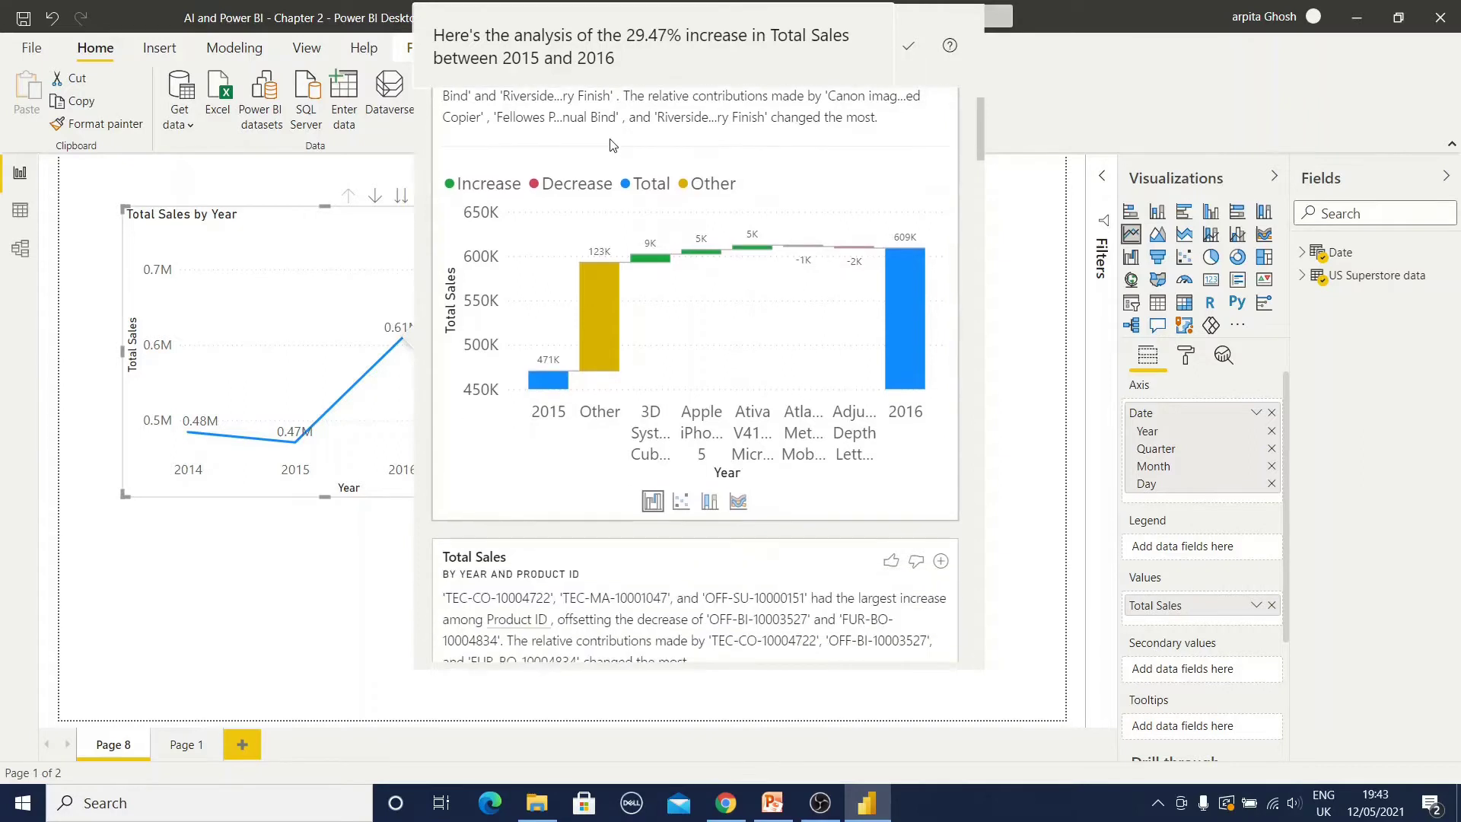
scroll(610, 145, "down", 3)
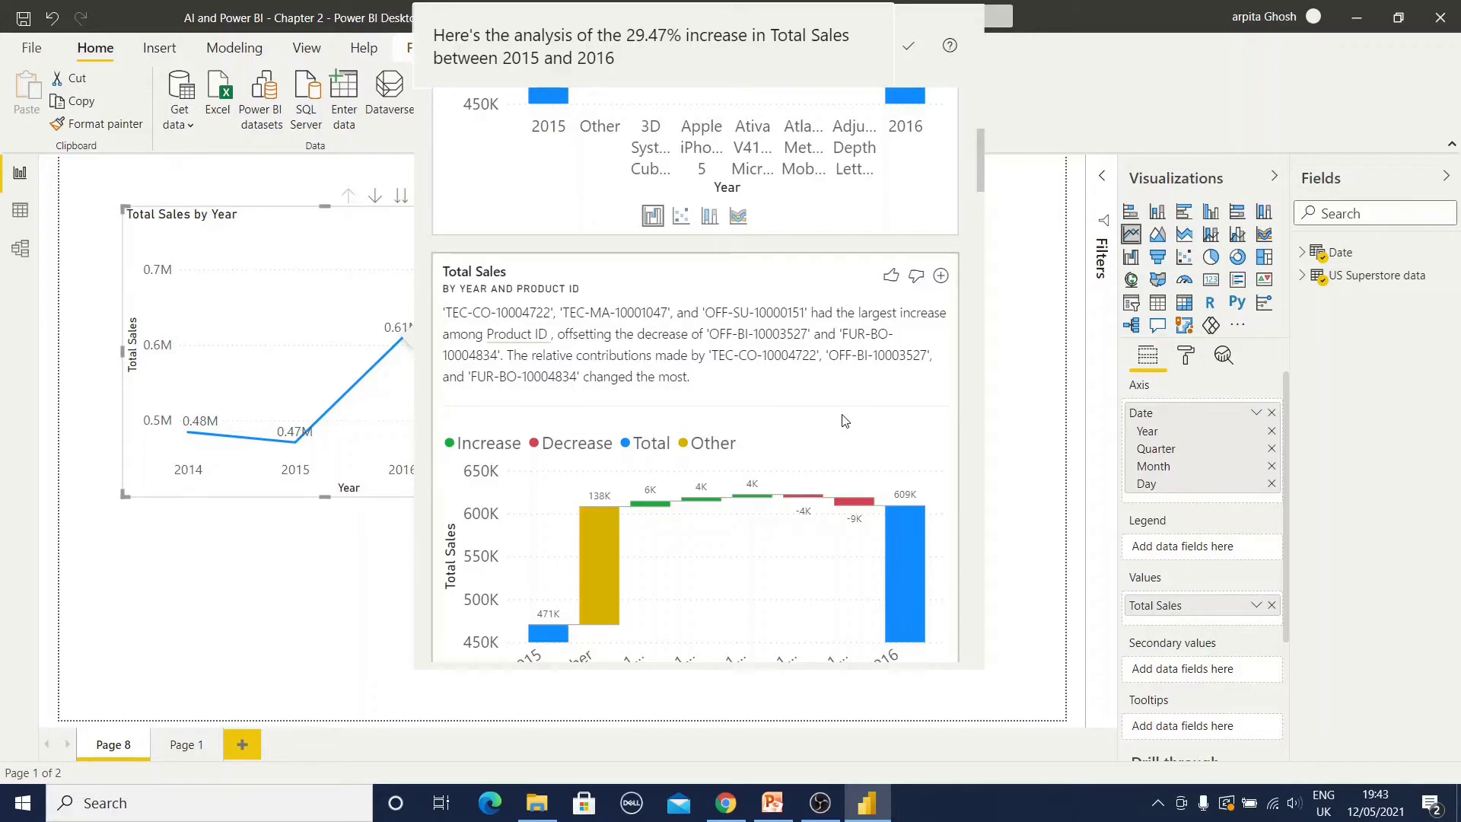
scroll(634, 334, "down", 5)
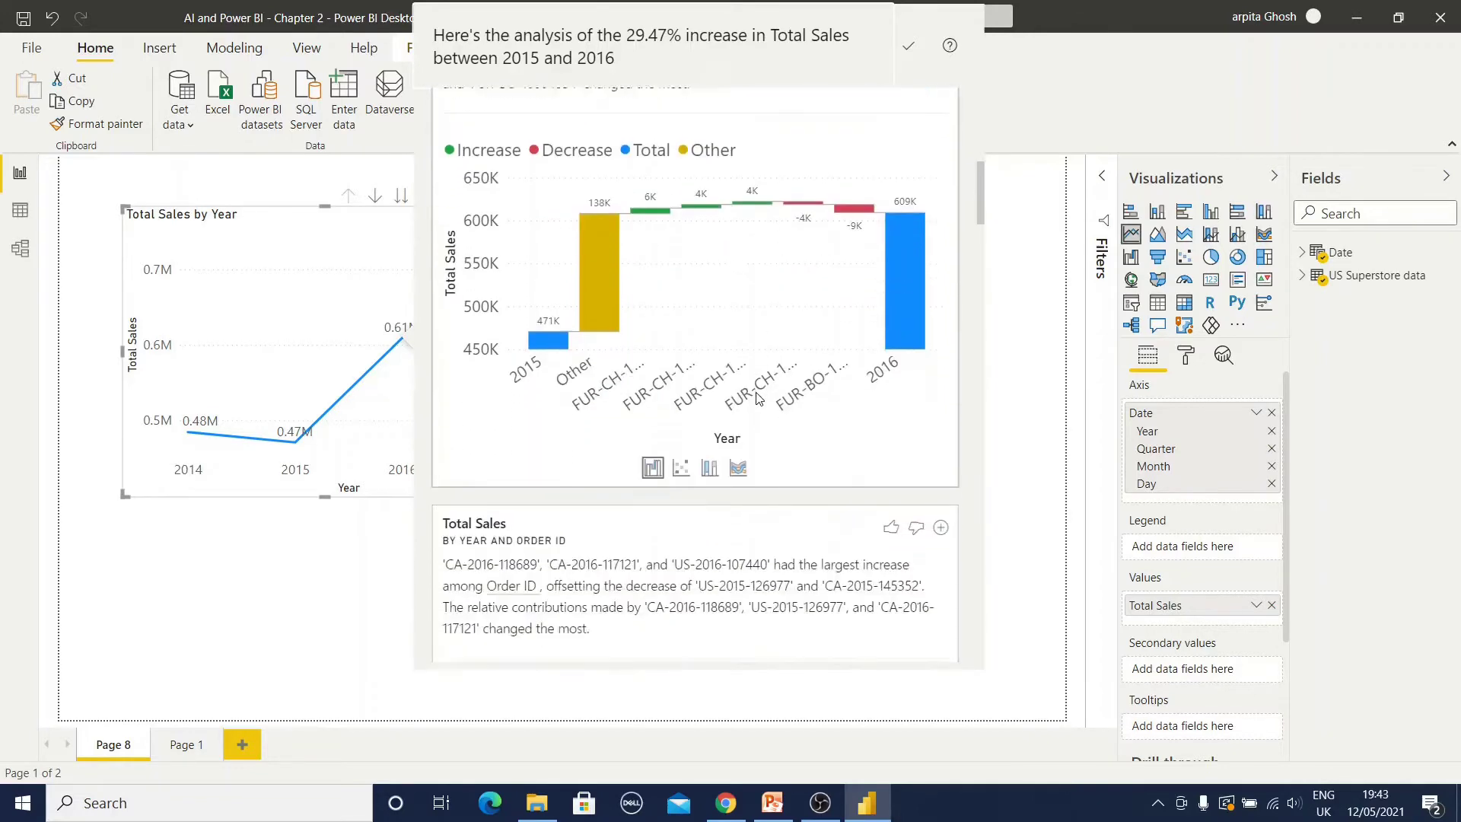
scroll(662, 387, "down", 2)
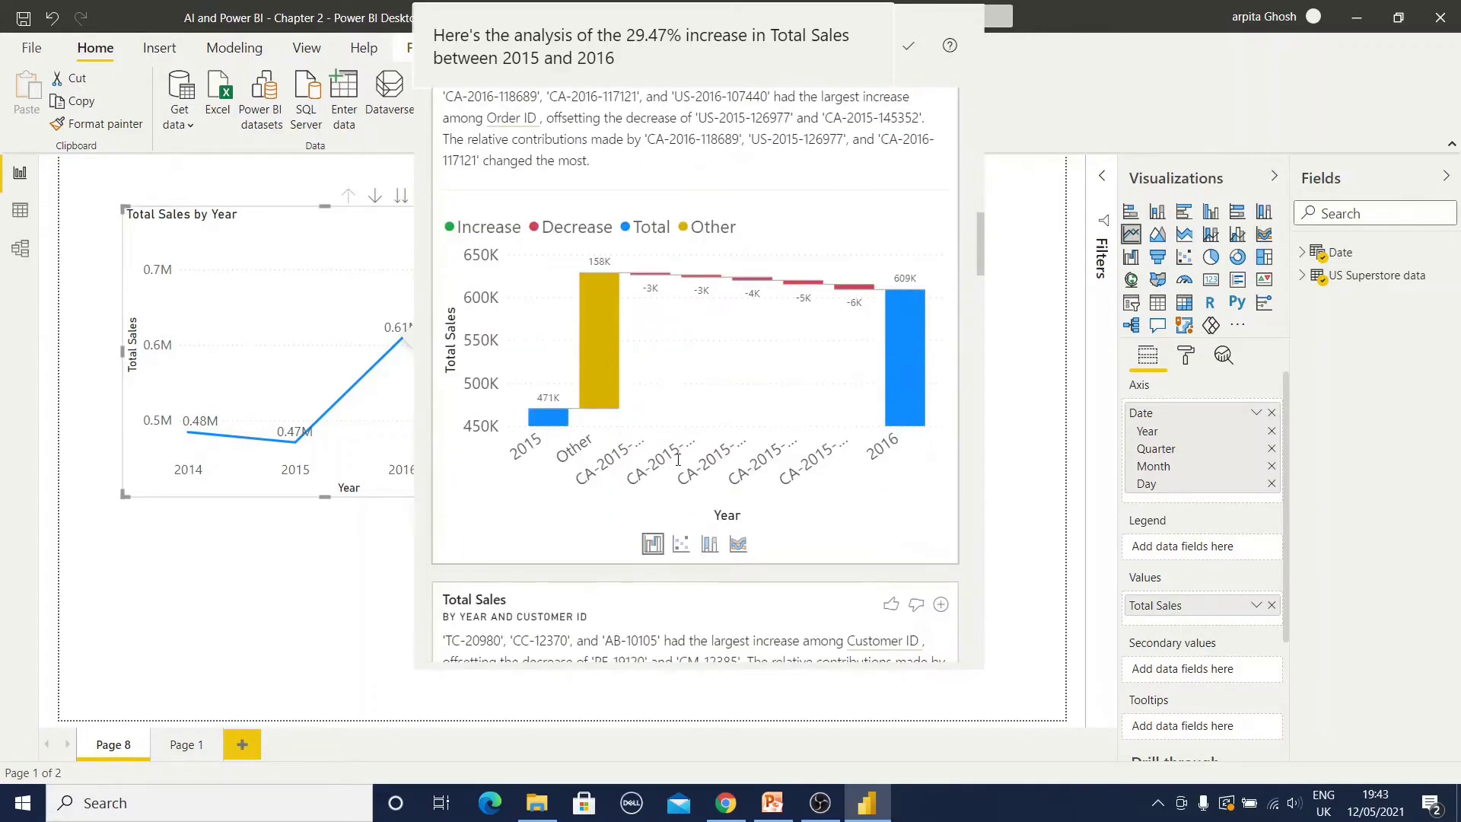
scroll(666, 384, "up", 4)
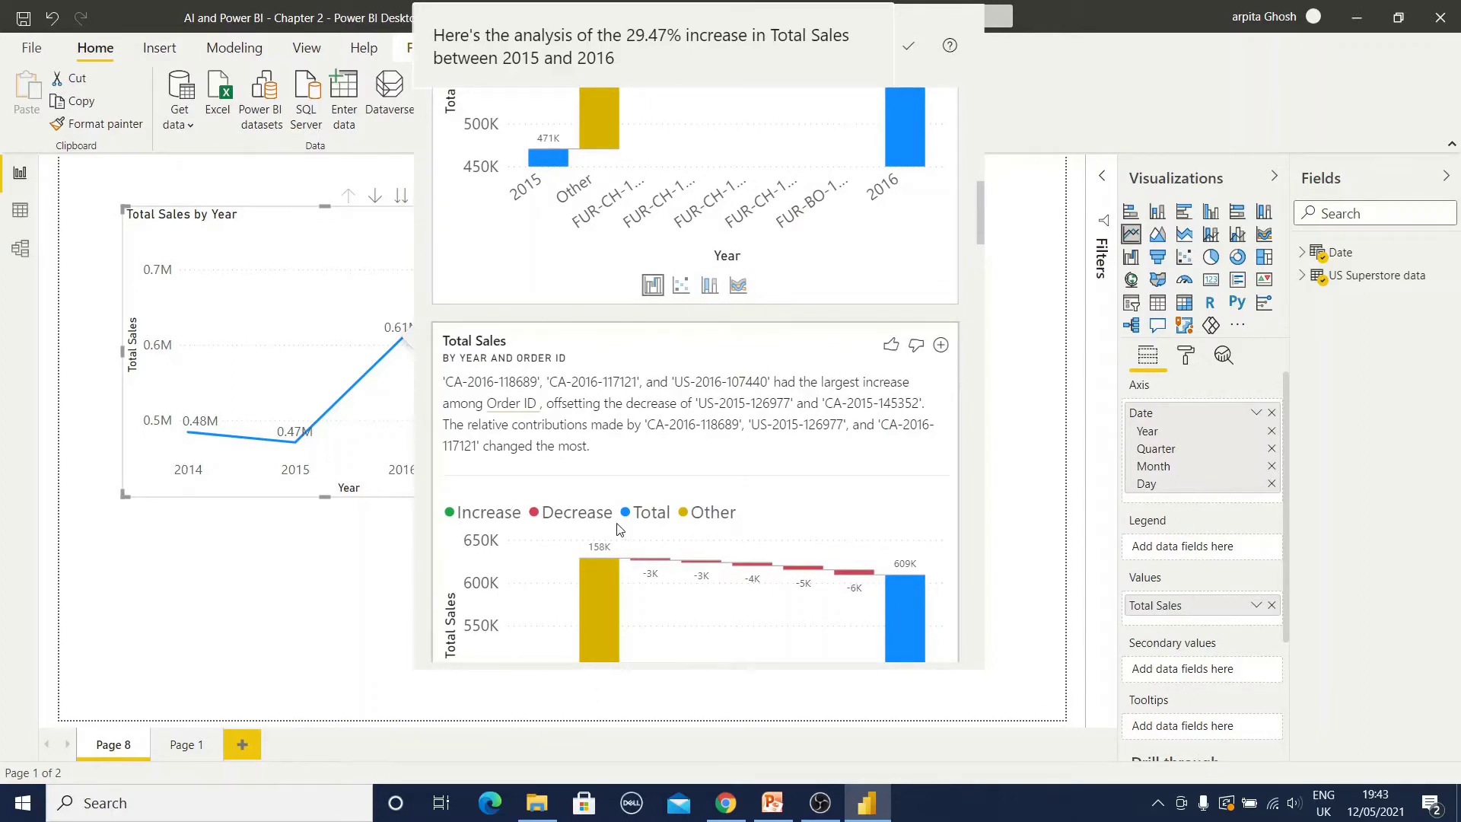
scroll(606, 482, "down", 2)
scroll(798, 548, "down", 2)
scroll(798, 547, "down", 5)
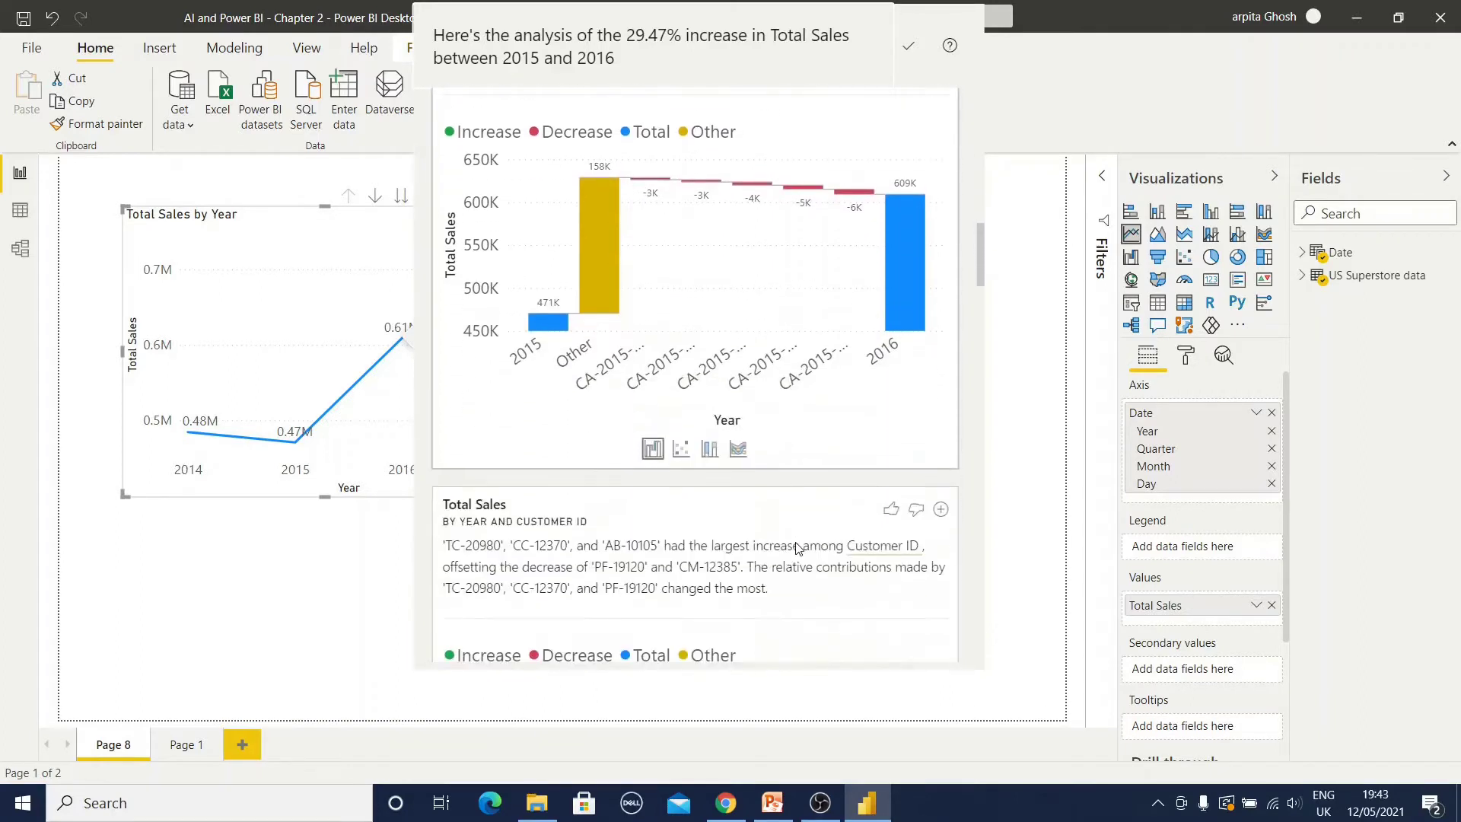
Examine the increase breakdowns by customer ID, customer name, state and segment, and close the analysis
scroll(782, 522, "down", 3)
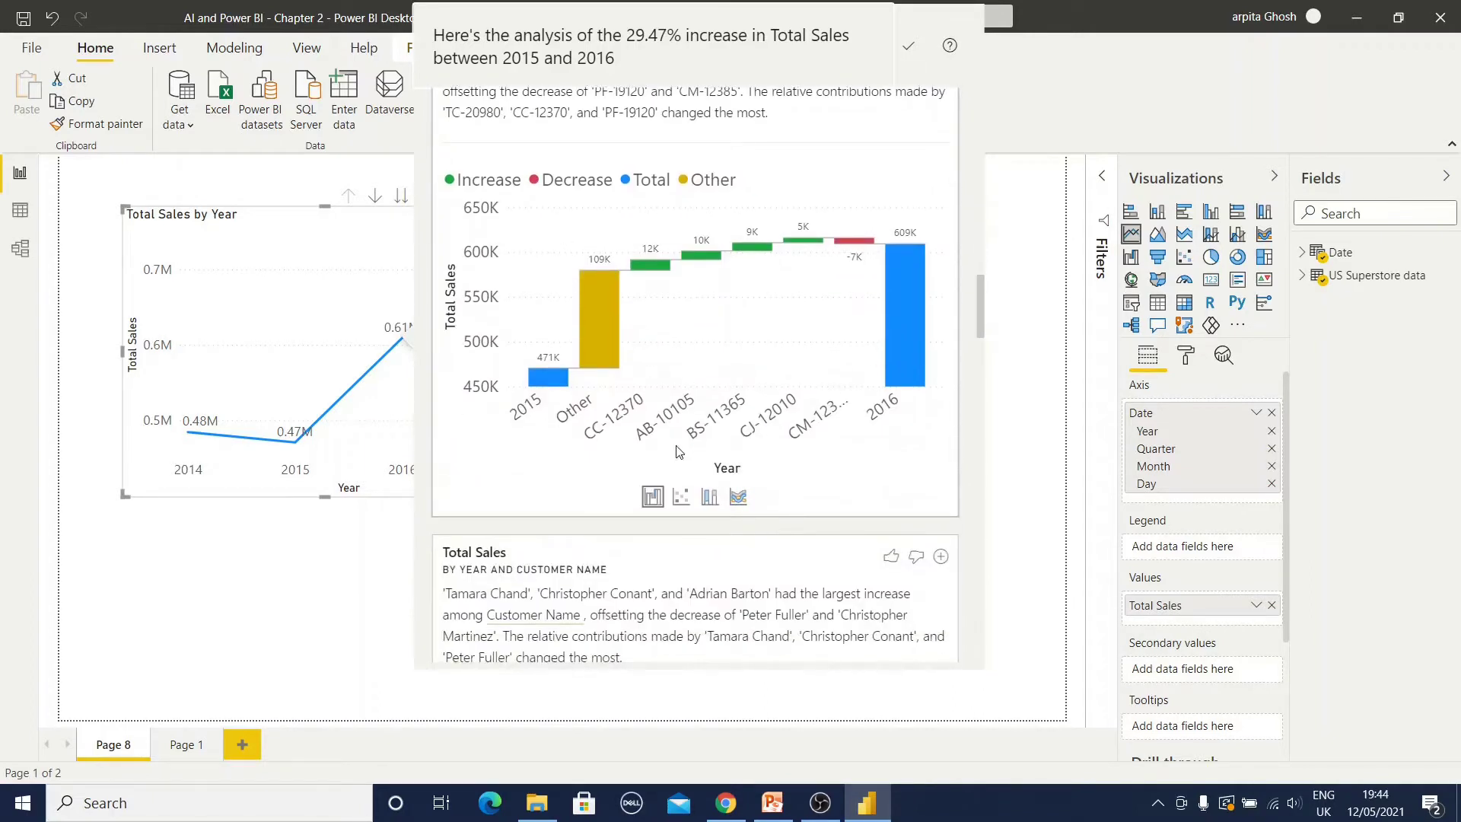
scroll(854, 489, "up", 2)
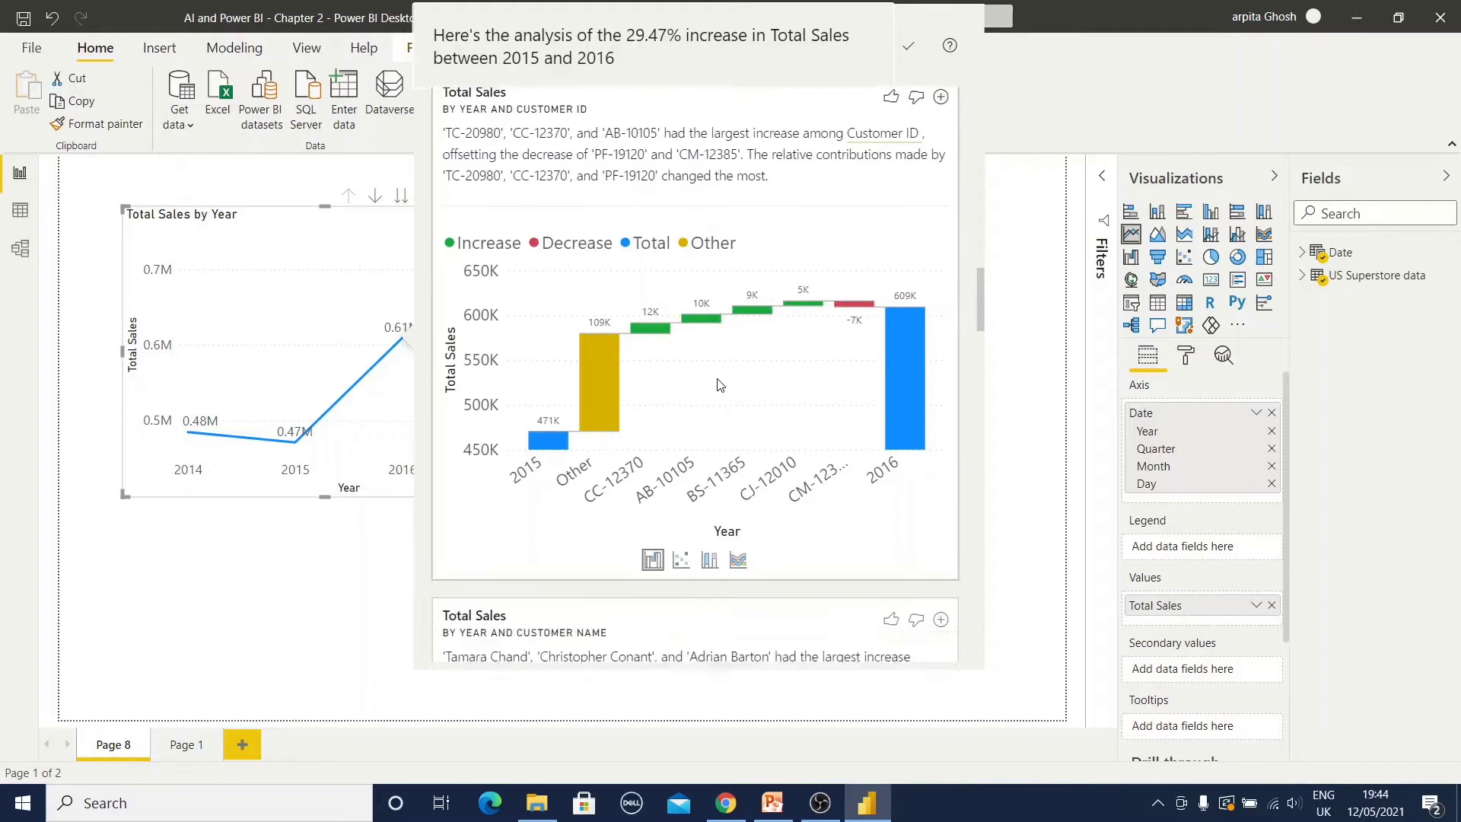
scroll(697, 314, "down", 5)
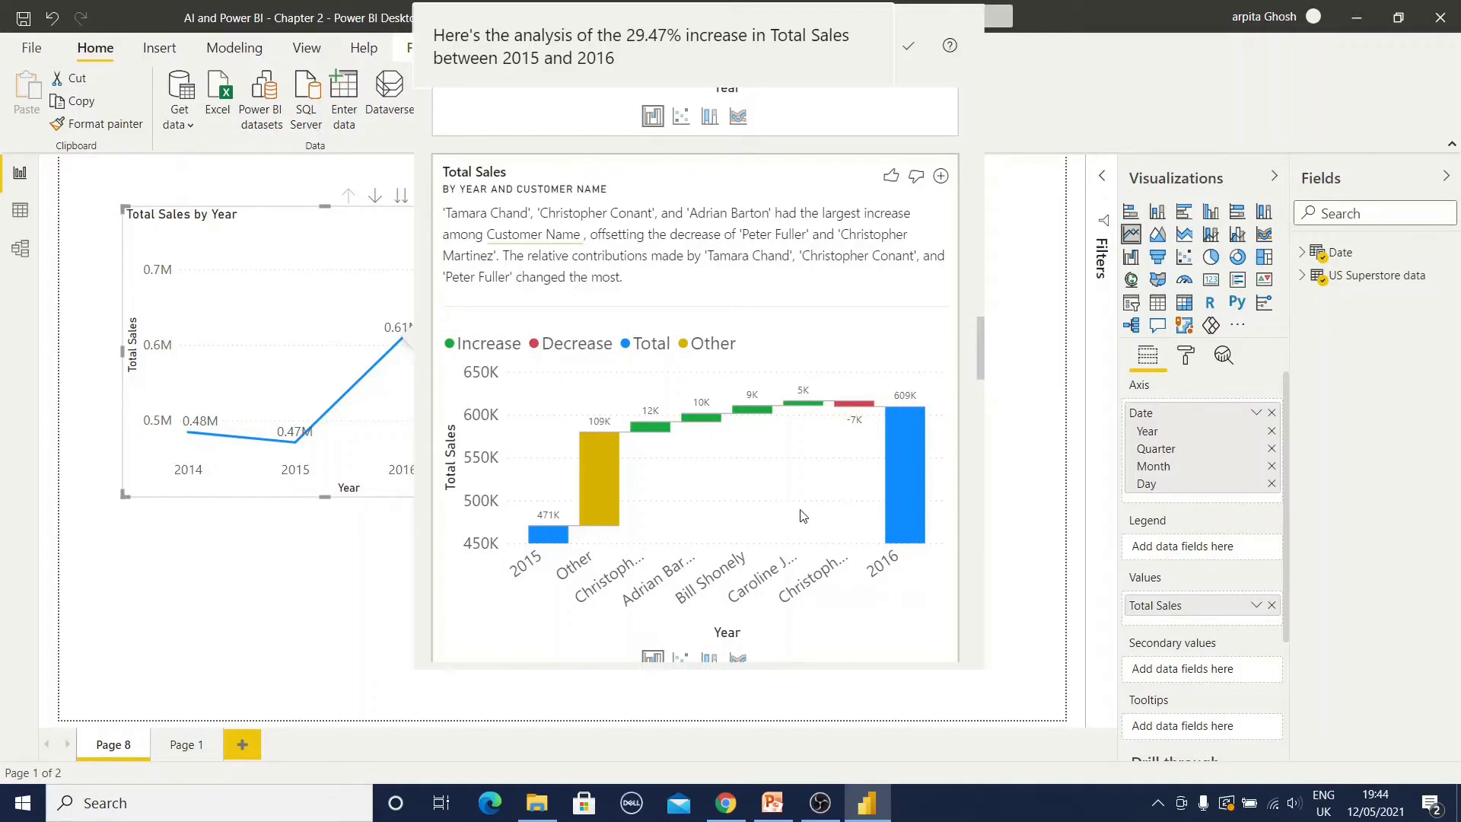
scroll(806, 517, "down", 3)
scroll(853, 537, "down", 3)
scroll(814, 502, "down", 8)
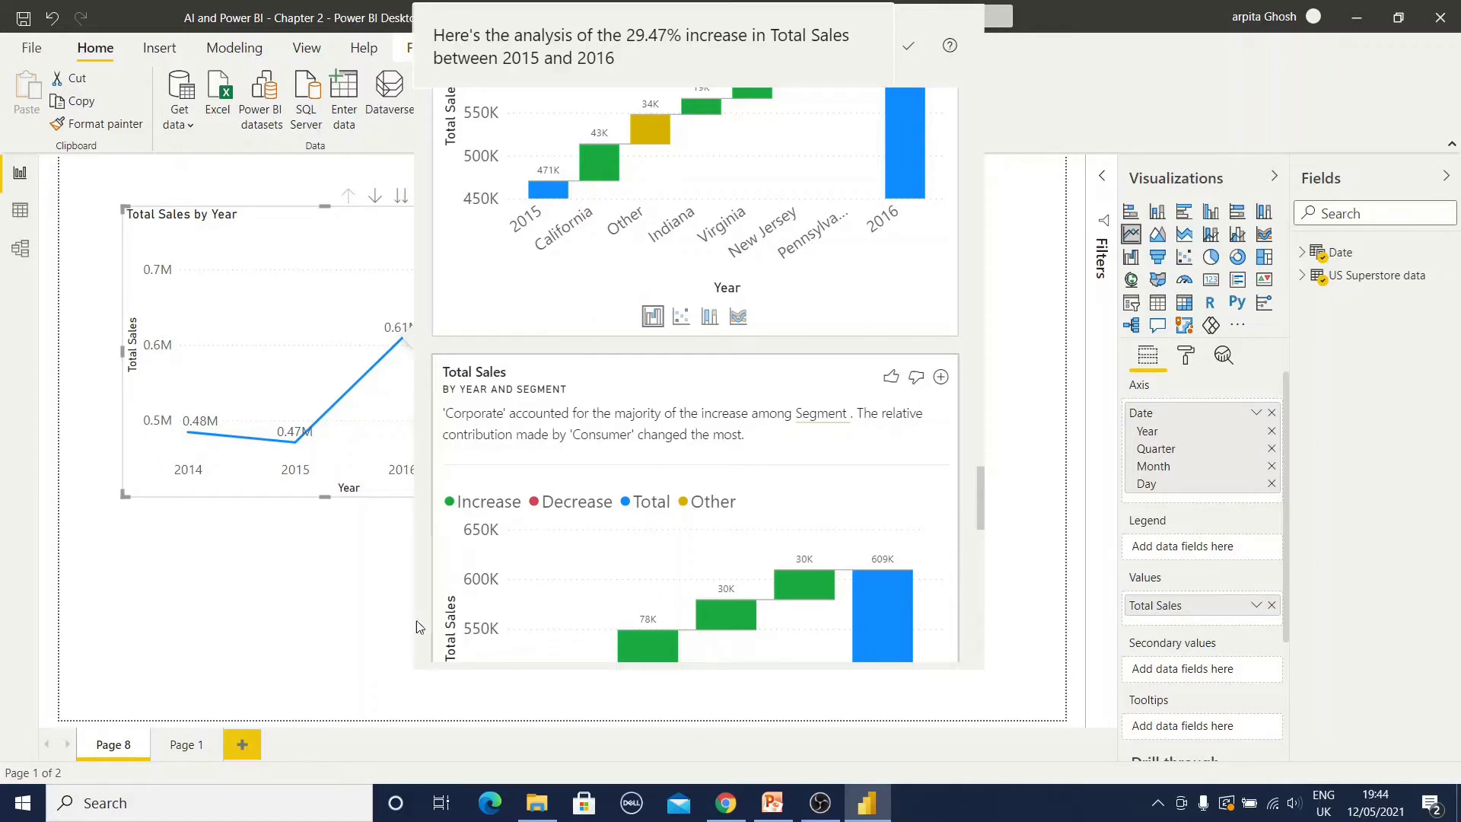
left_click(298, 622)
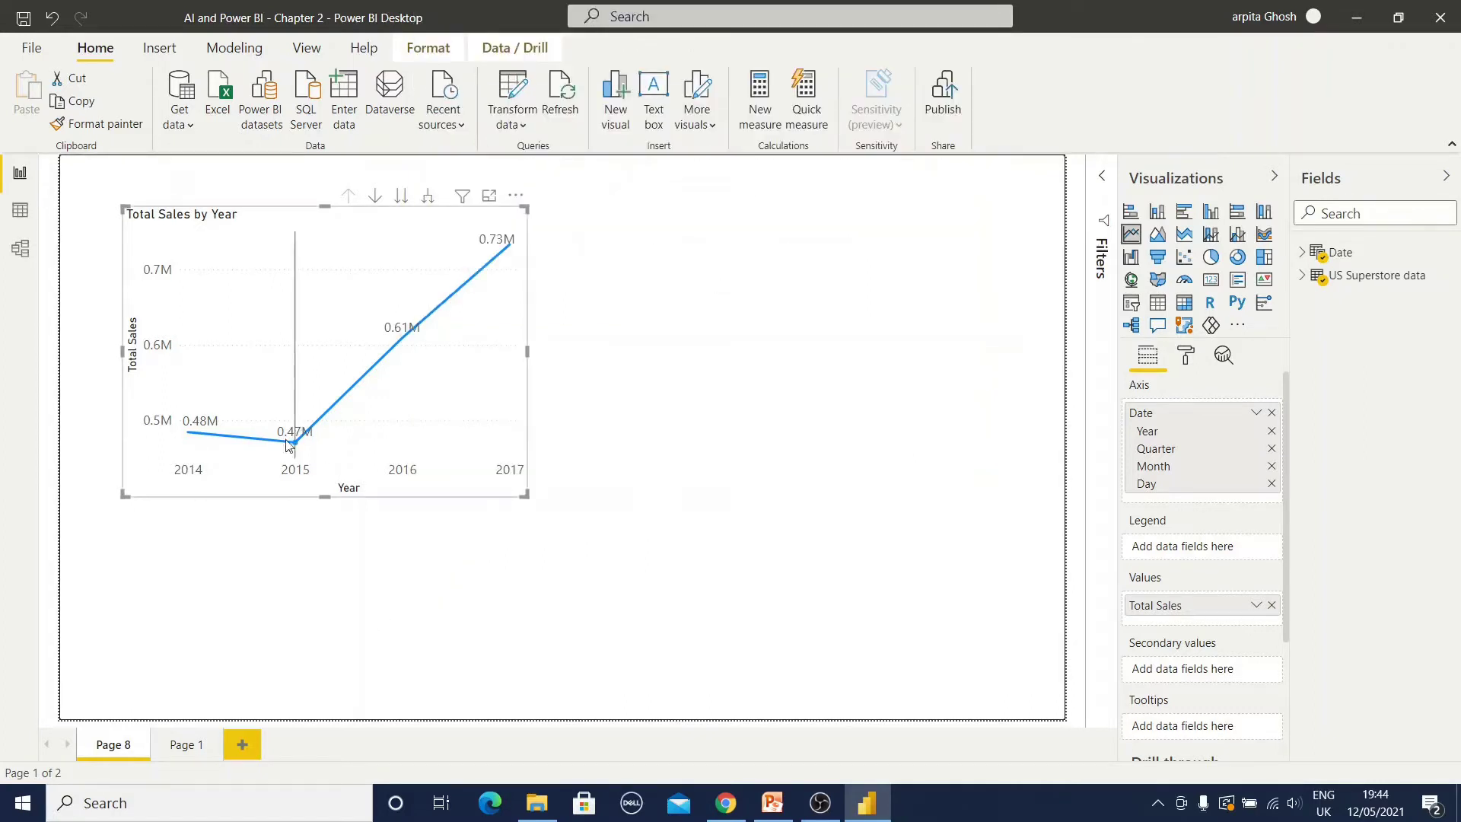
Run the Explain the decrease analysis on the 2015 data point of the line chart
mouse_move(296, 446)
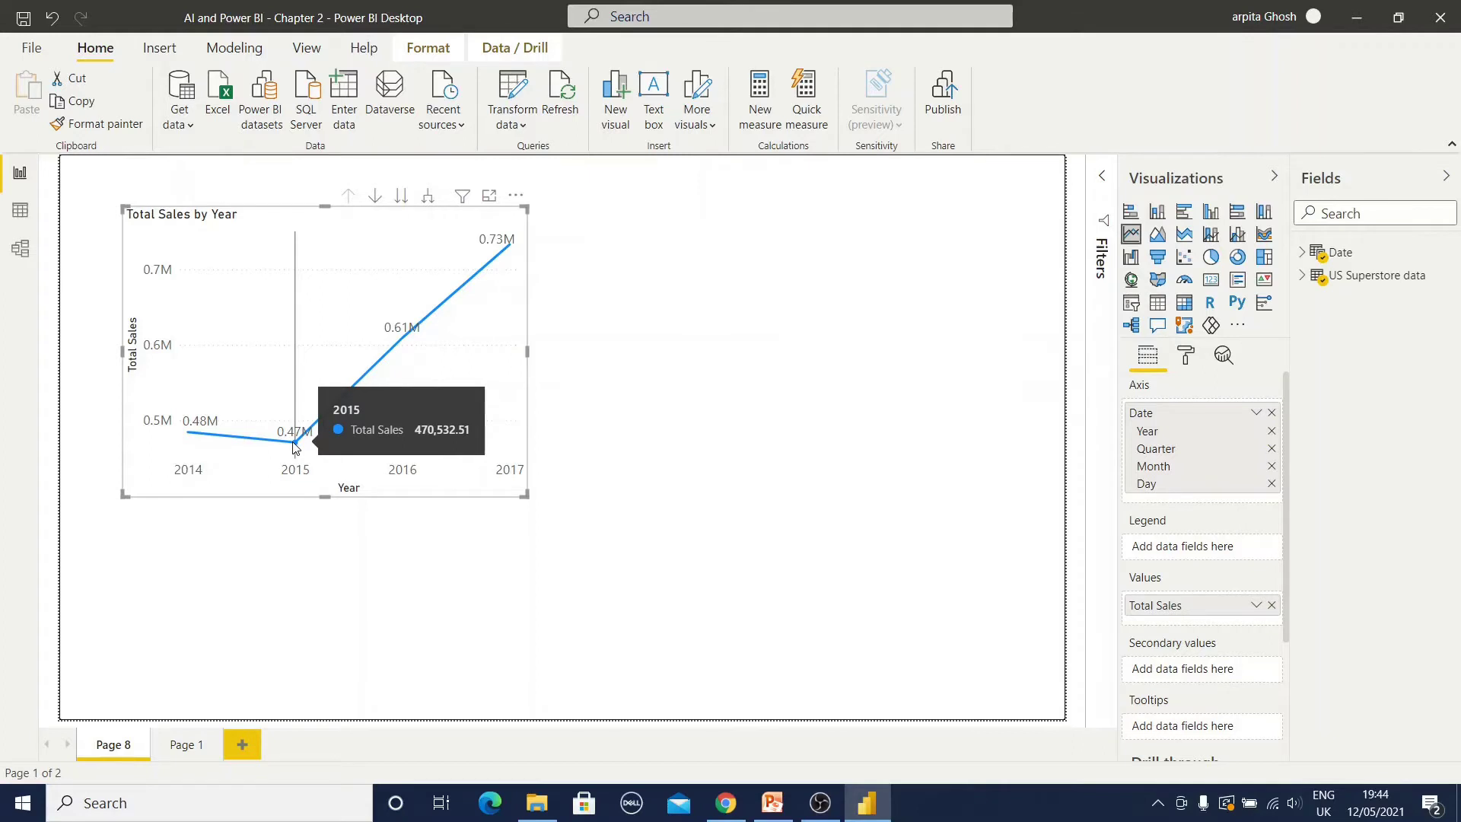
right_click(295, 446)
mouse_move(392, 587)
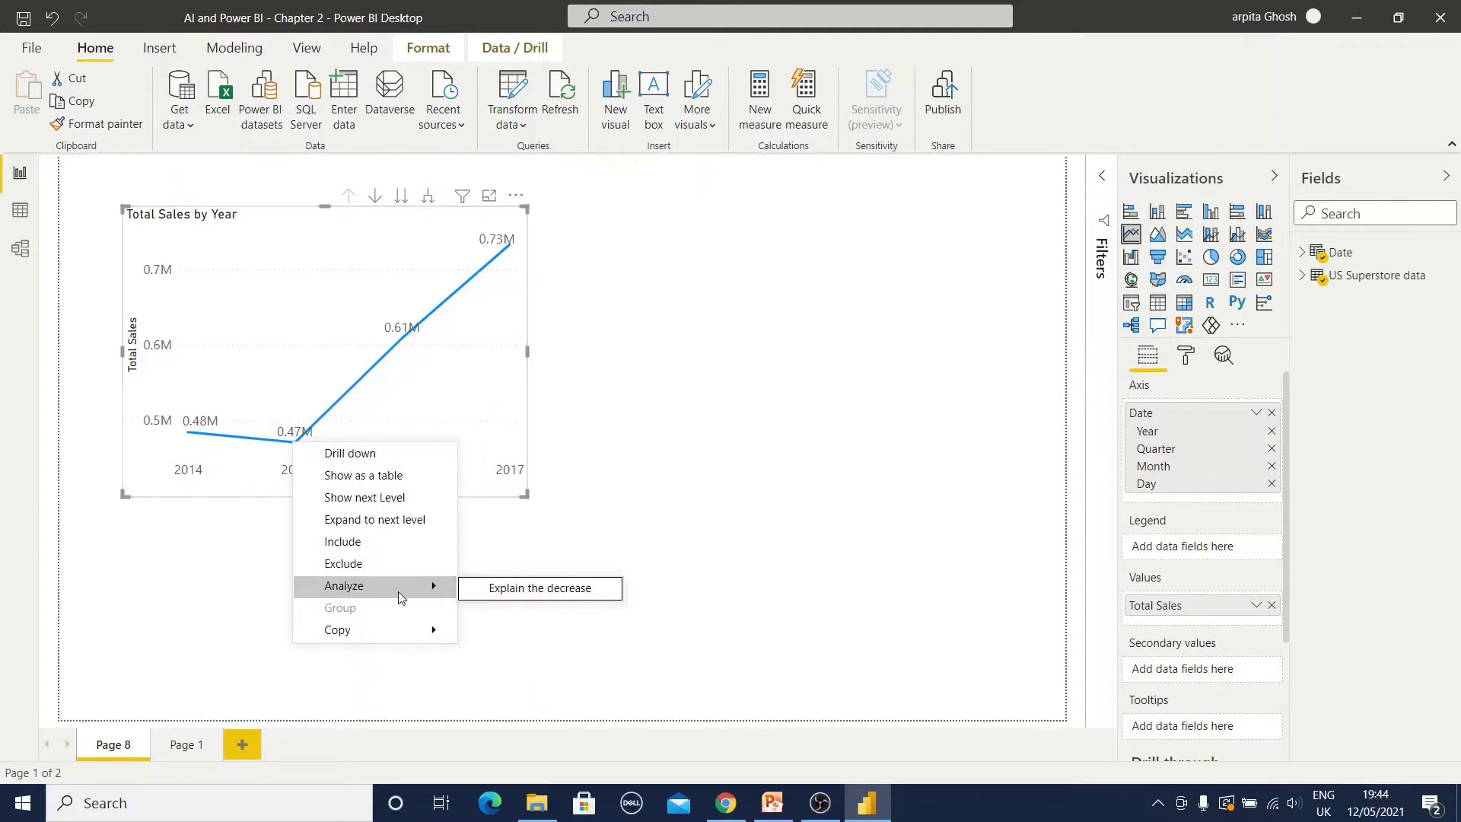
left_click(568, 588)
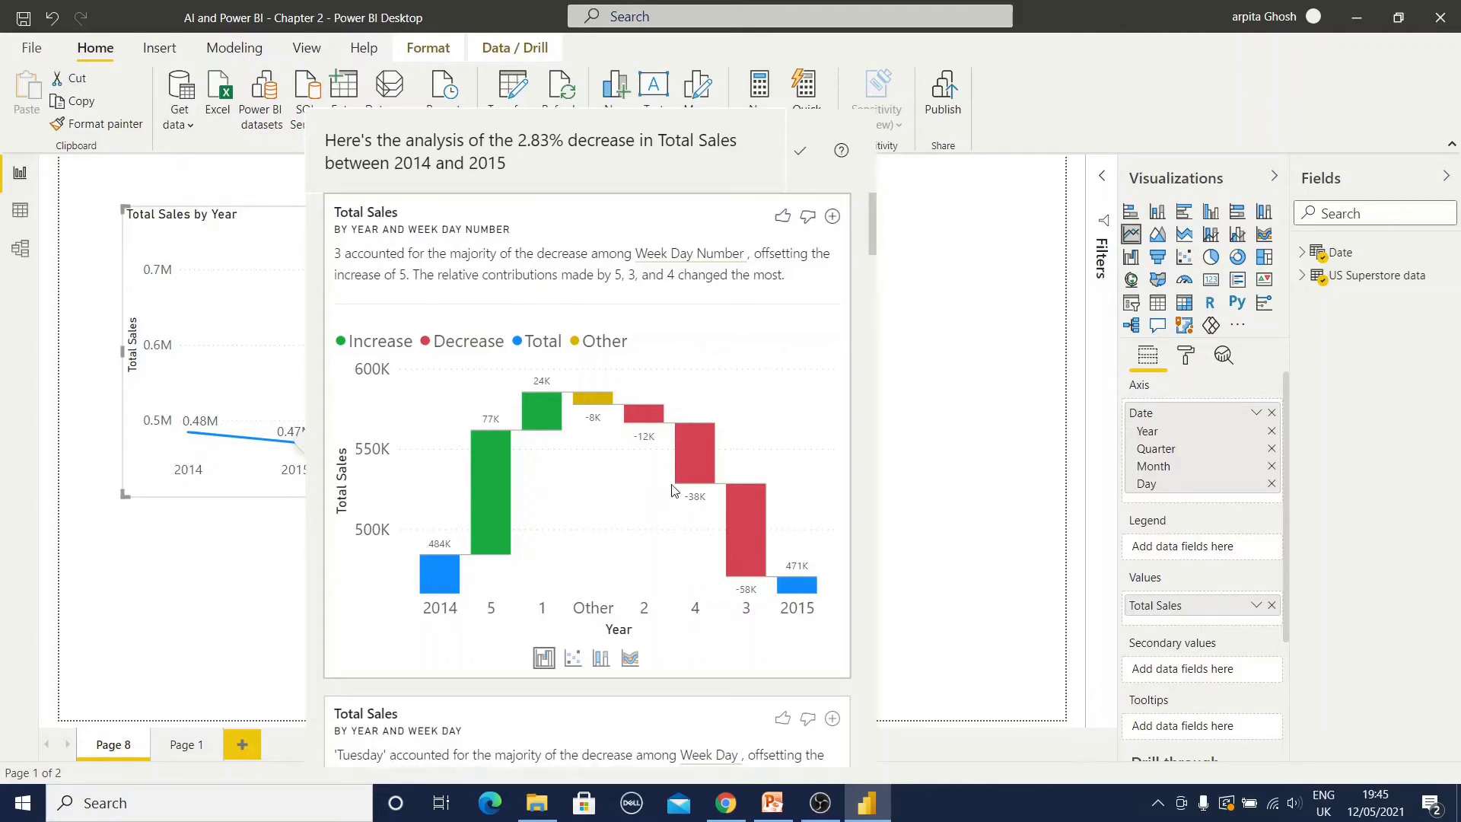
Examine the explanations of the 2014–2015 sales decrease by week day number, week day and order ID
scroll(749, 413, "down", 4)
scroll(750, 410, "up", 3)
scroll(576, 586, "down", 3)
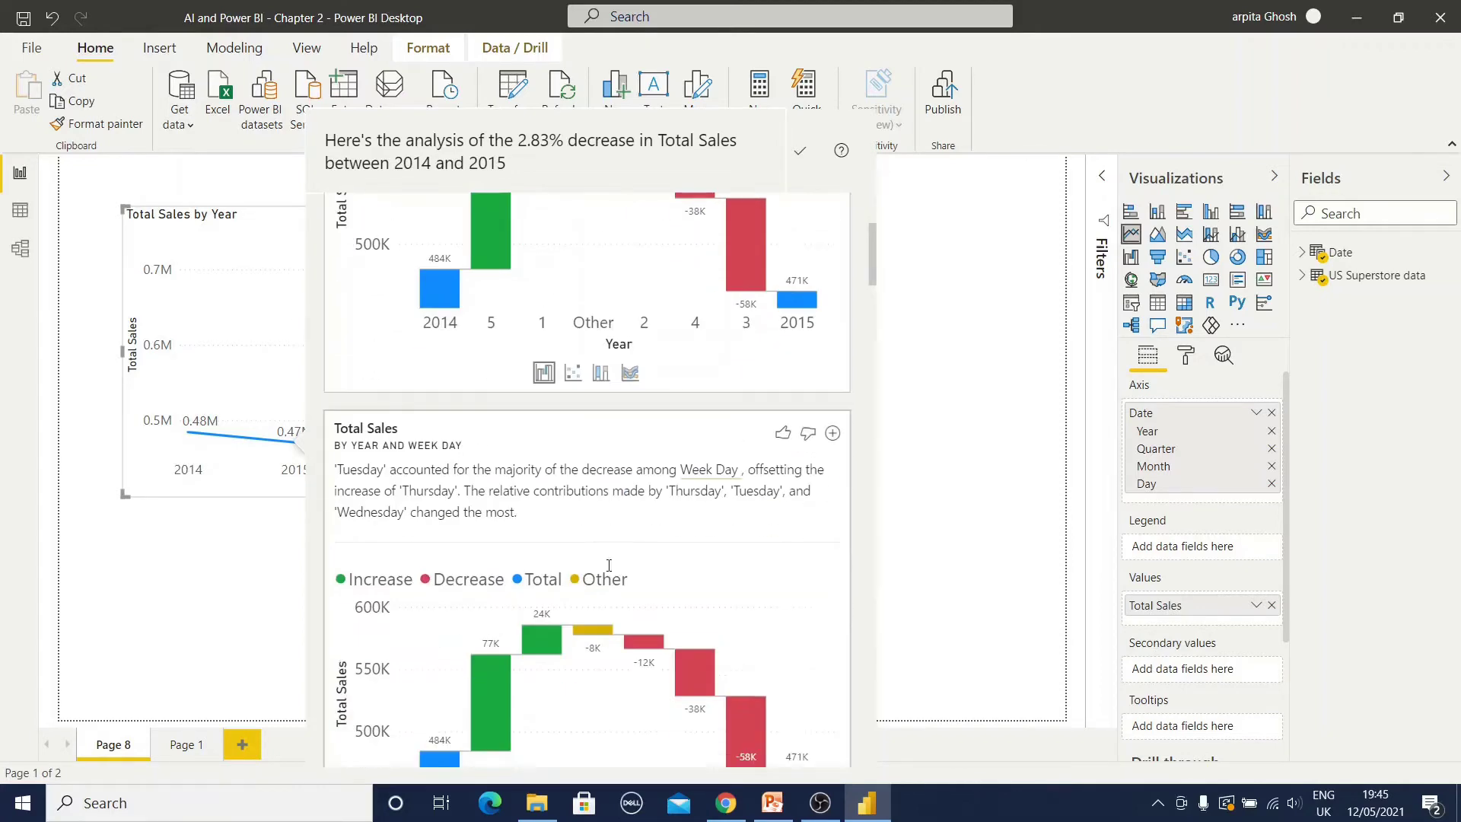
scroll(717, 555, "down", 3)
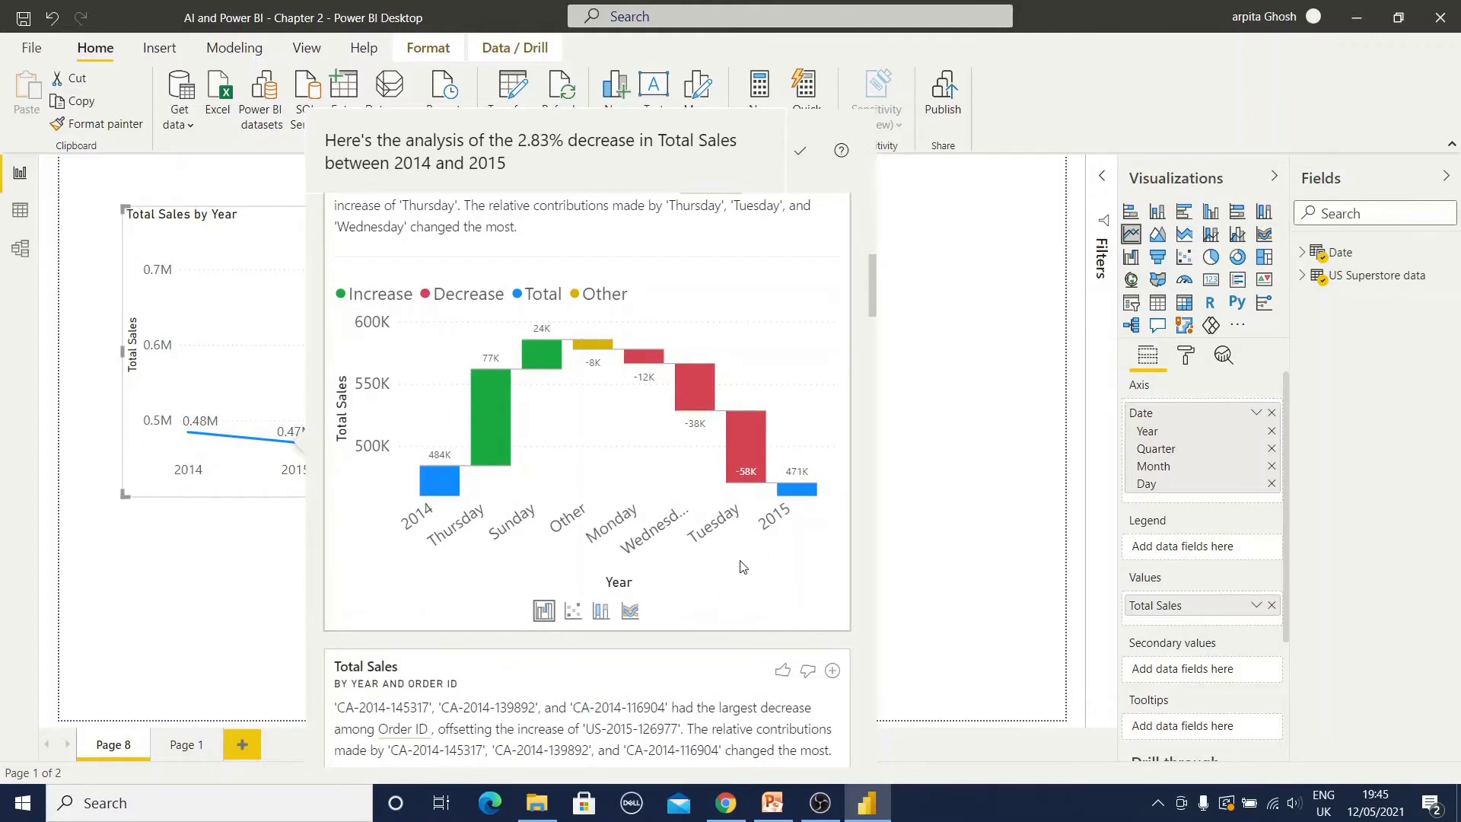
scroll(763, 567, "down", 3)
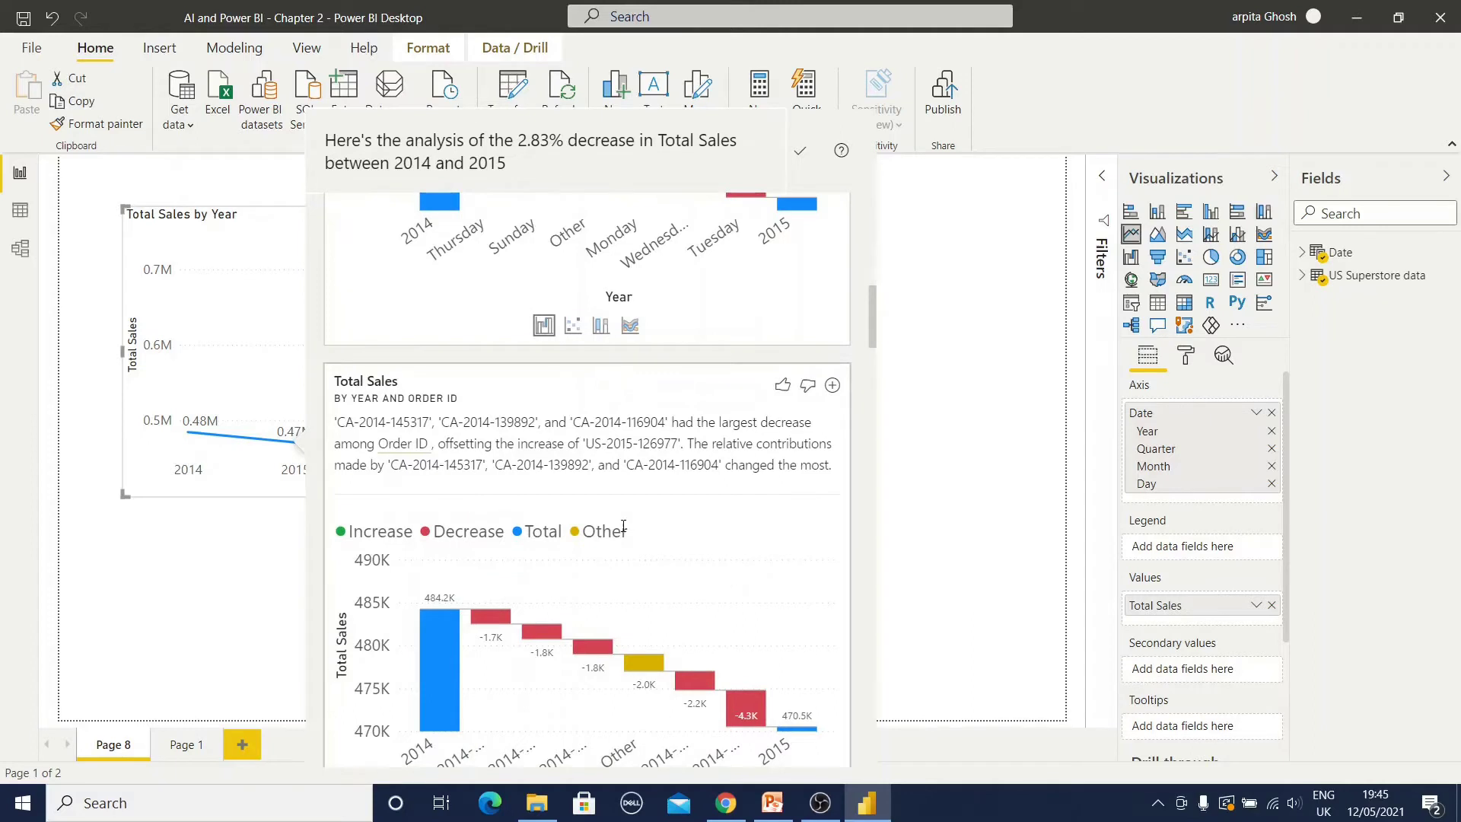
scroll(623, 526, "down", 2)
scroll(673, 612, "down", 2)
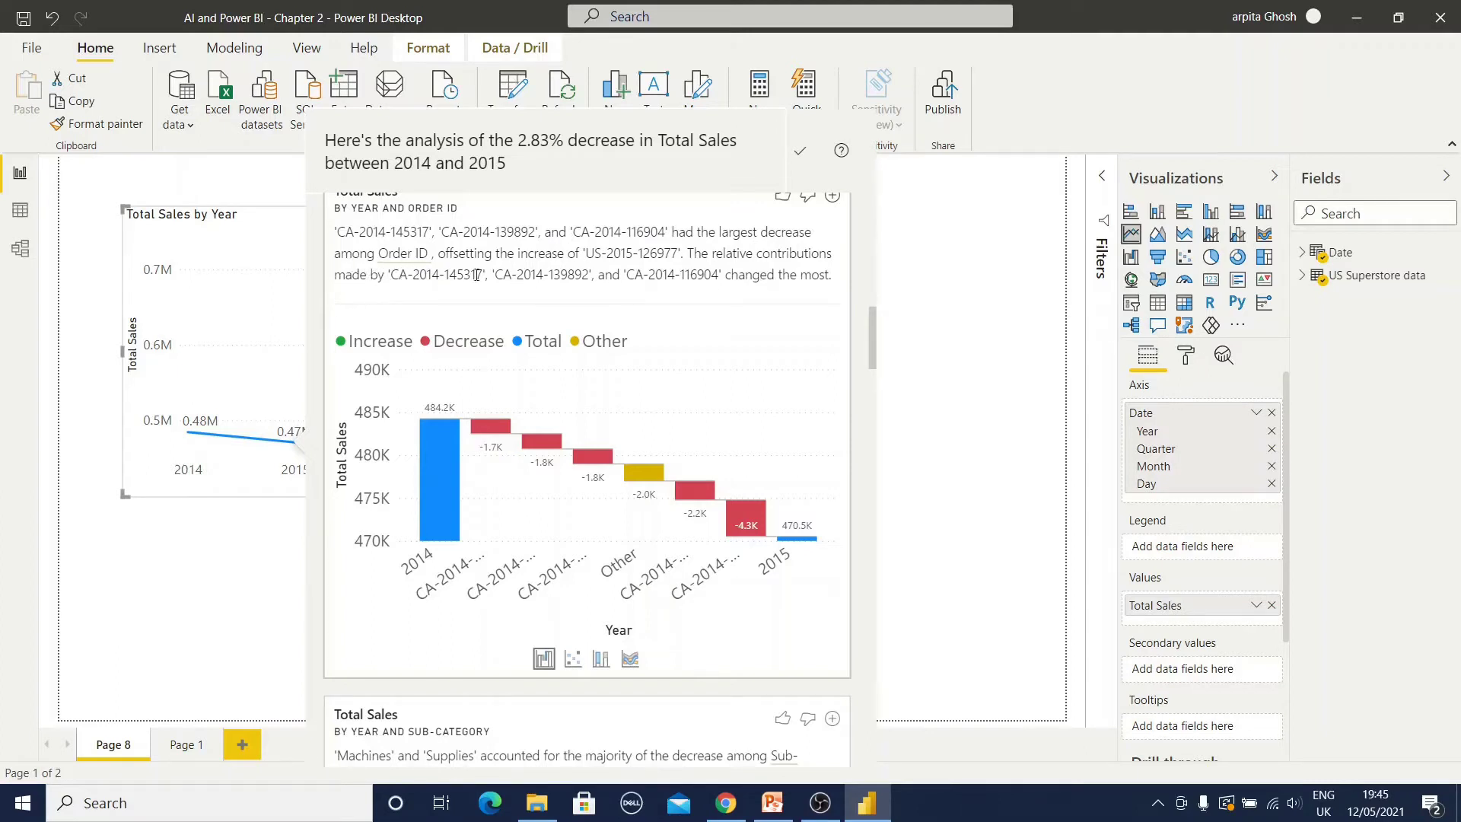
Examine the decrease breakdowns by sub-category, product ID, product name and customer name
scroll(674, 391, "down", 5)
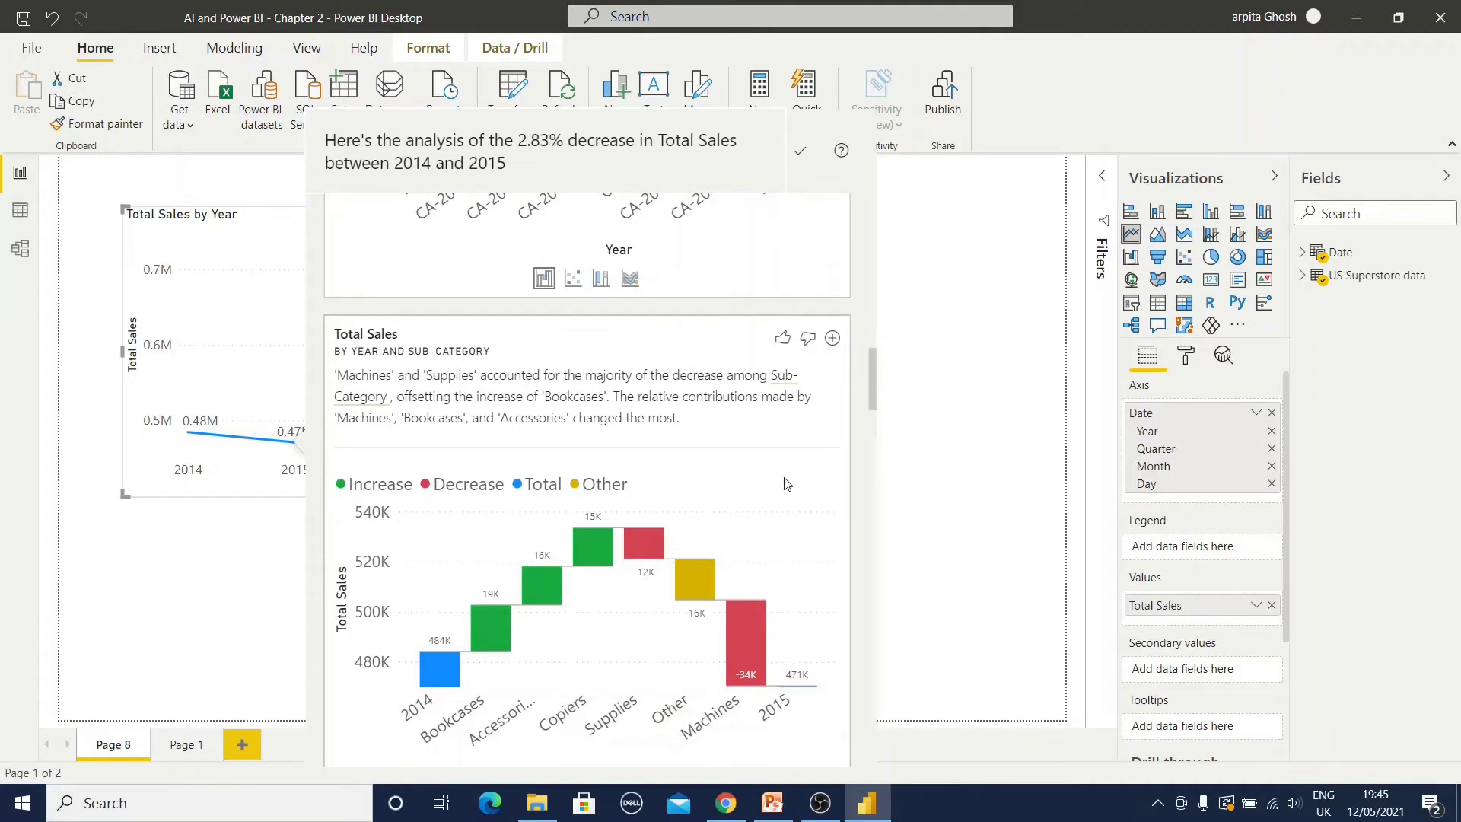
scroll(772, 498, "down", 1)
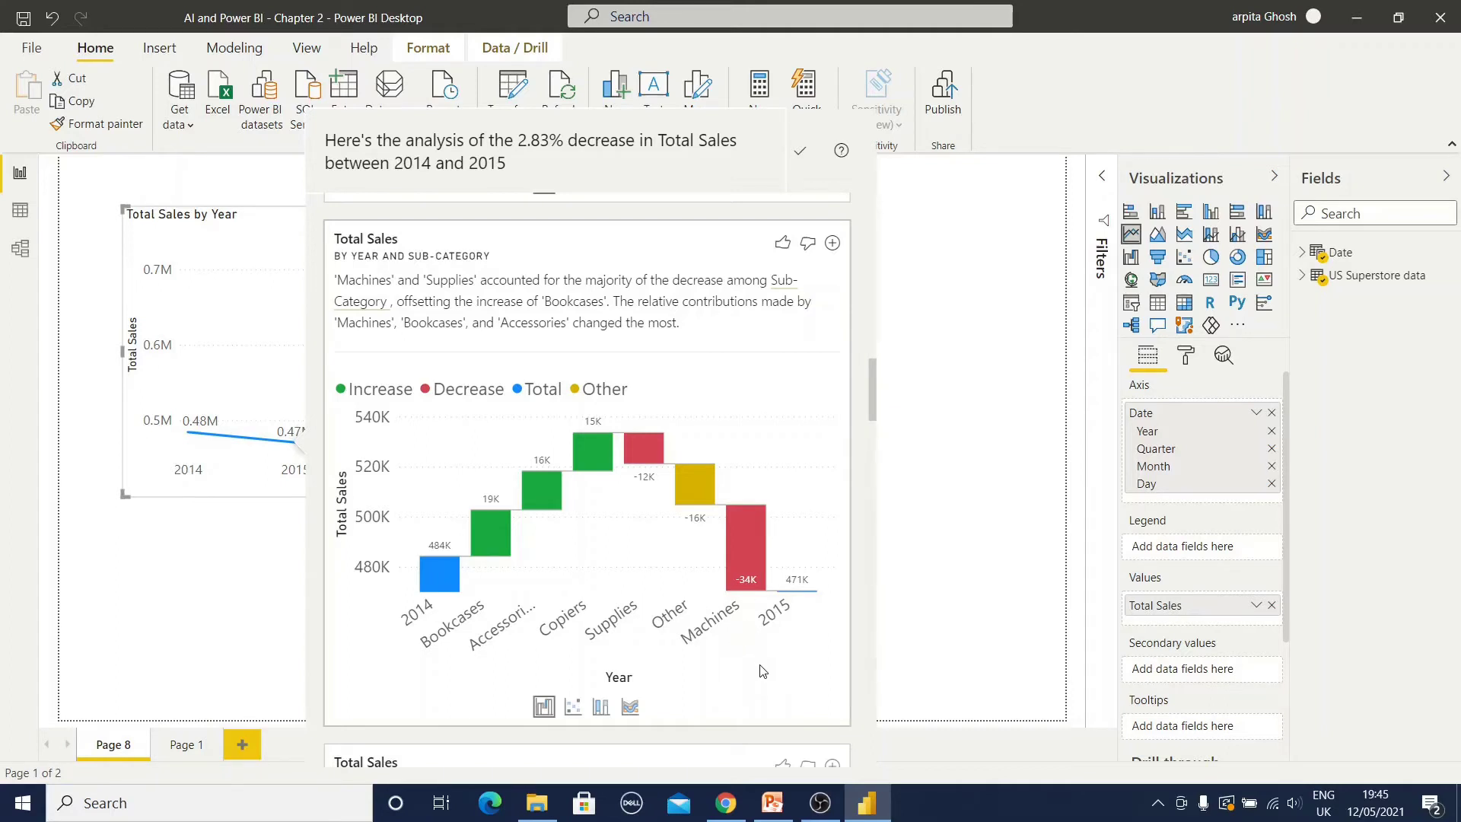
scroll(760, 670, "down", 5)
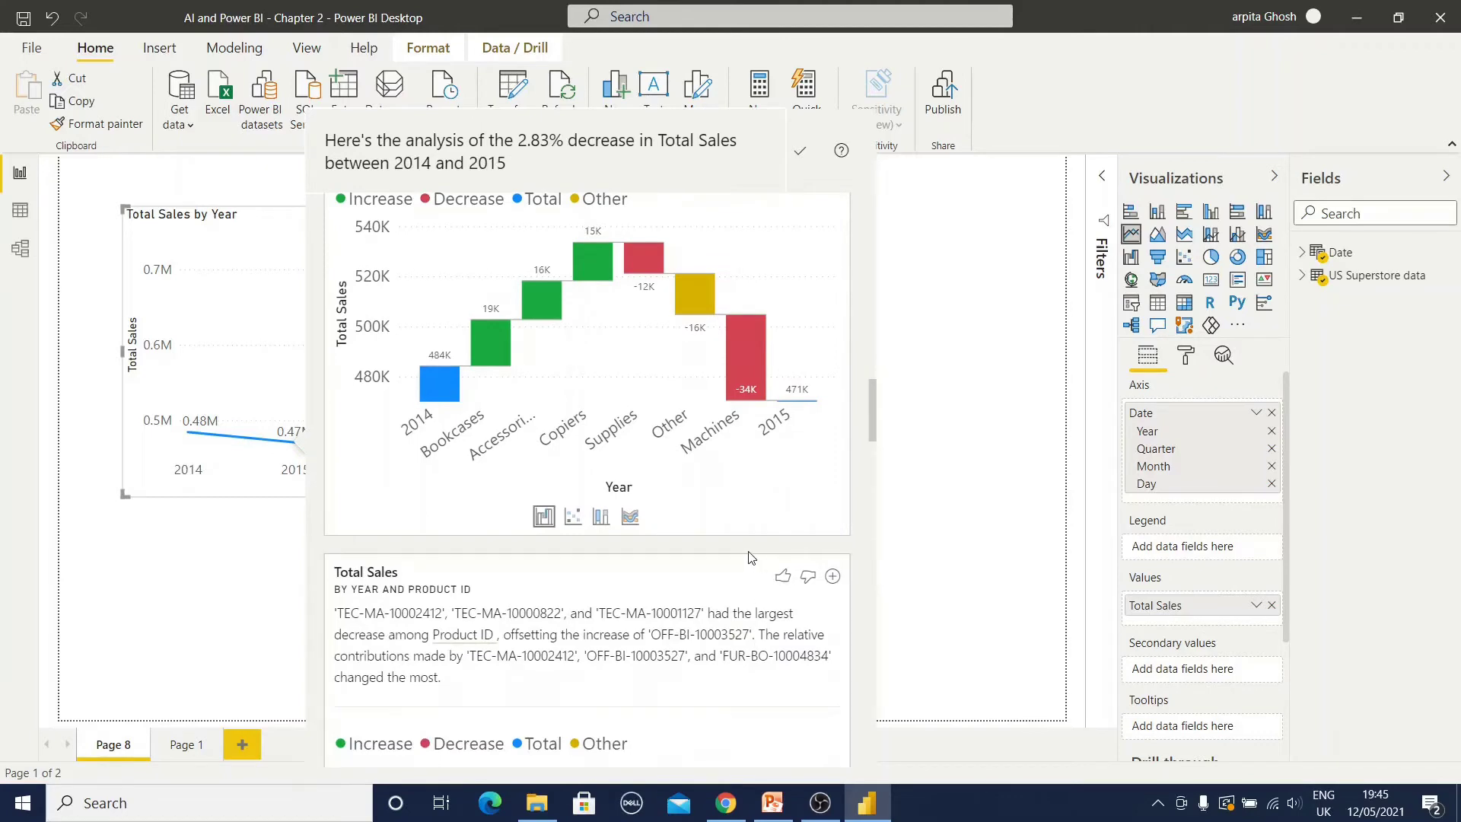
scroll(650, 543, "down", 8)
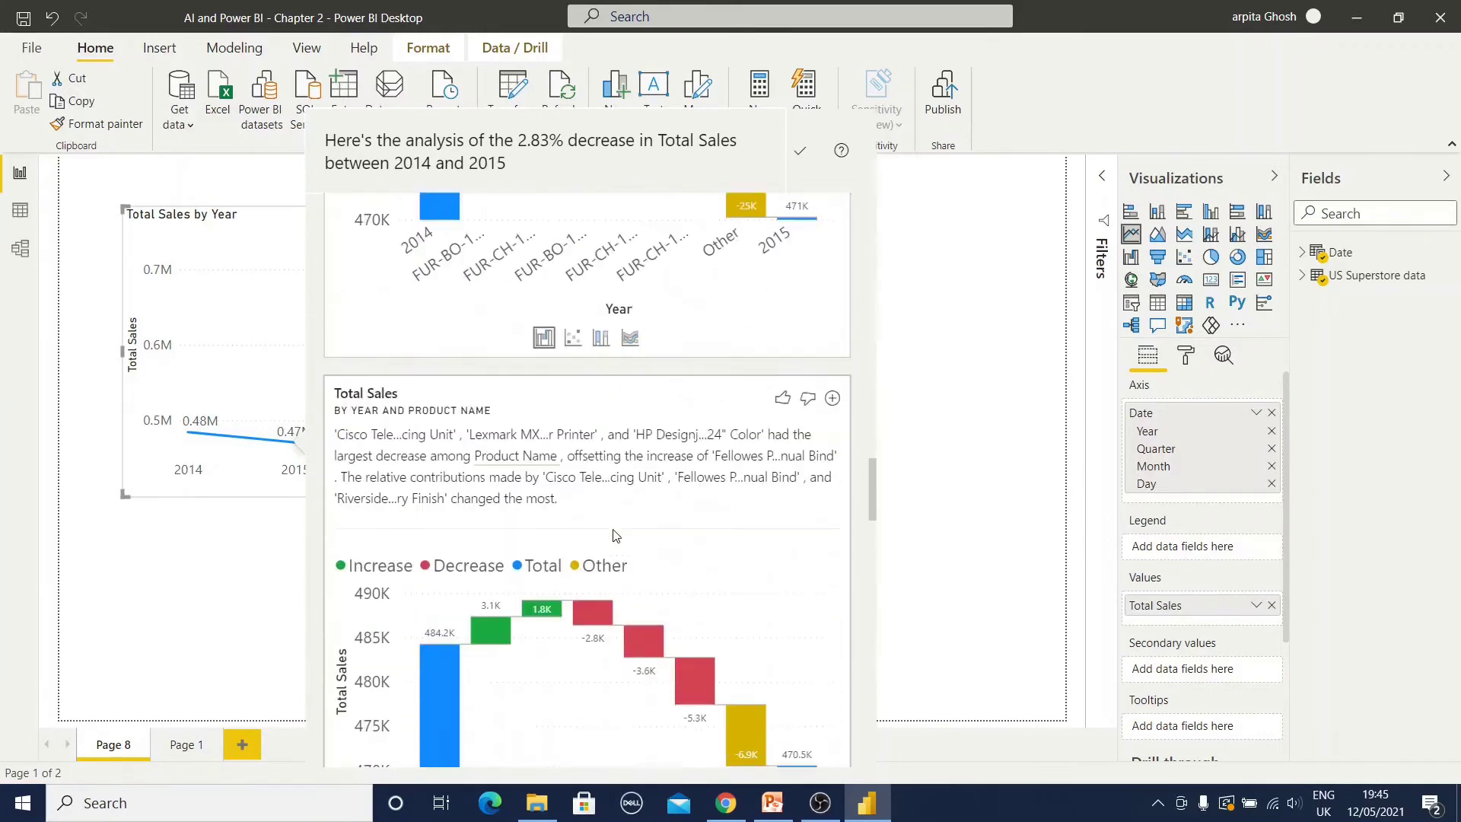
scroll(703, 501, "down", 5)
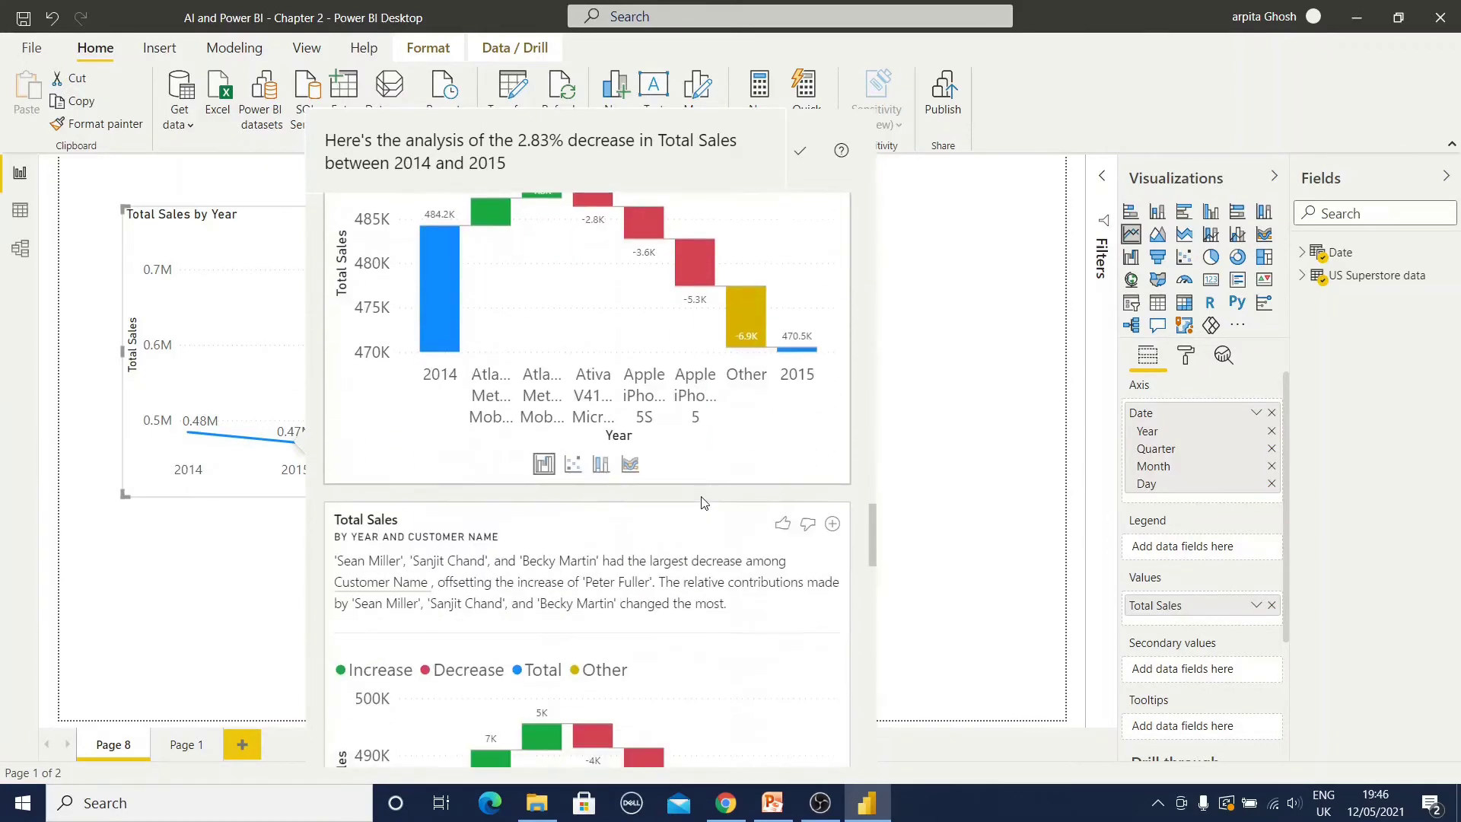
left_click_drag(873, 537, 873, 574)
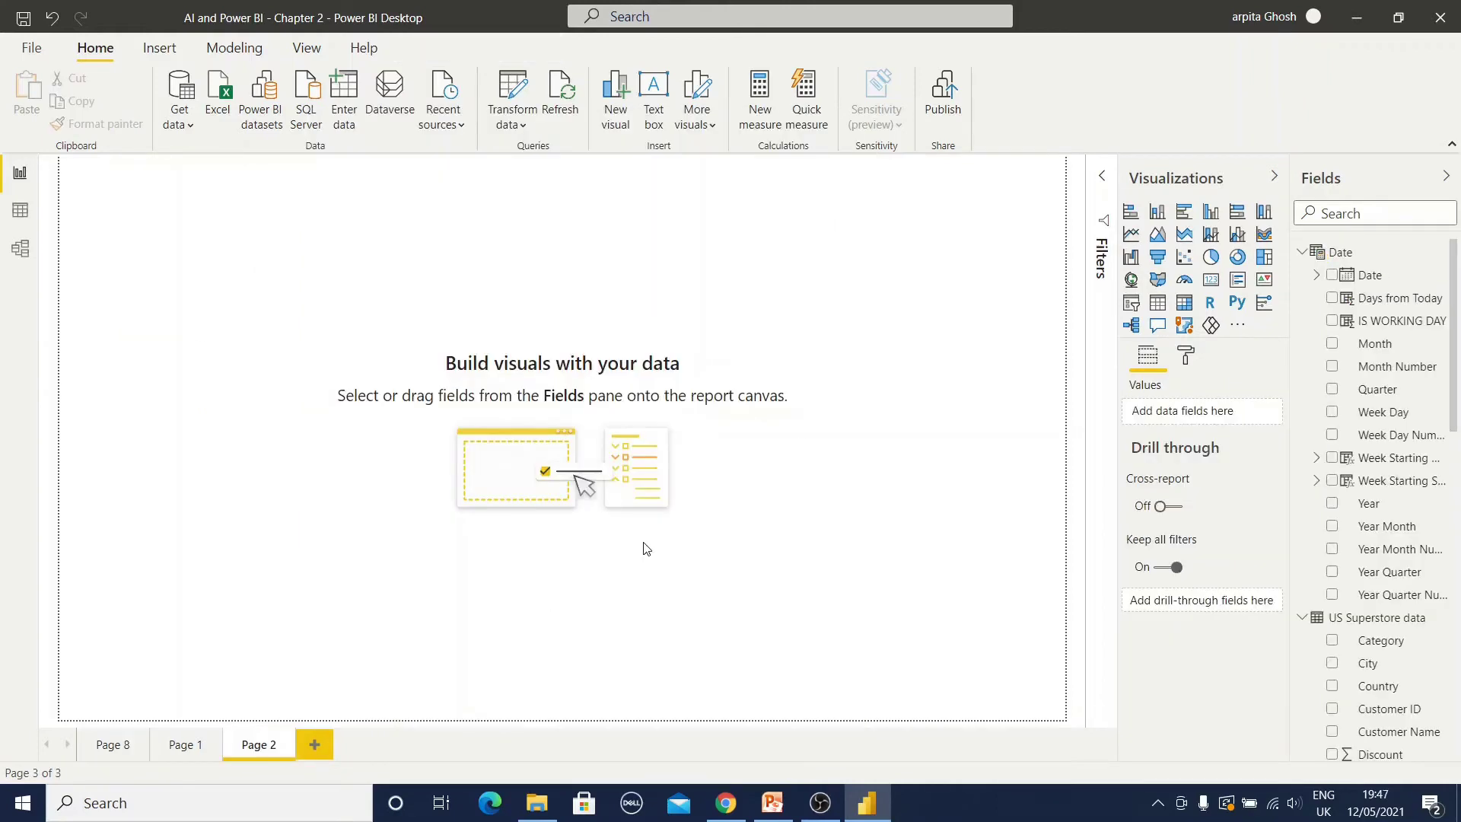
Add a stacked column chart of Total Sales by Category near the centre of Page 2 and enlarge it
left_click(1157, 211)
left_click_drag(277, 391, 580, 528)
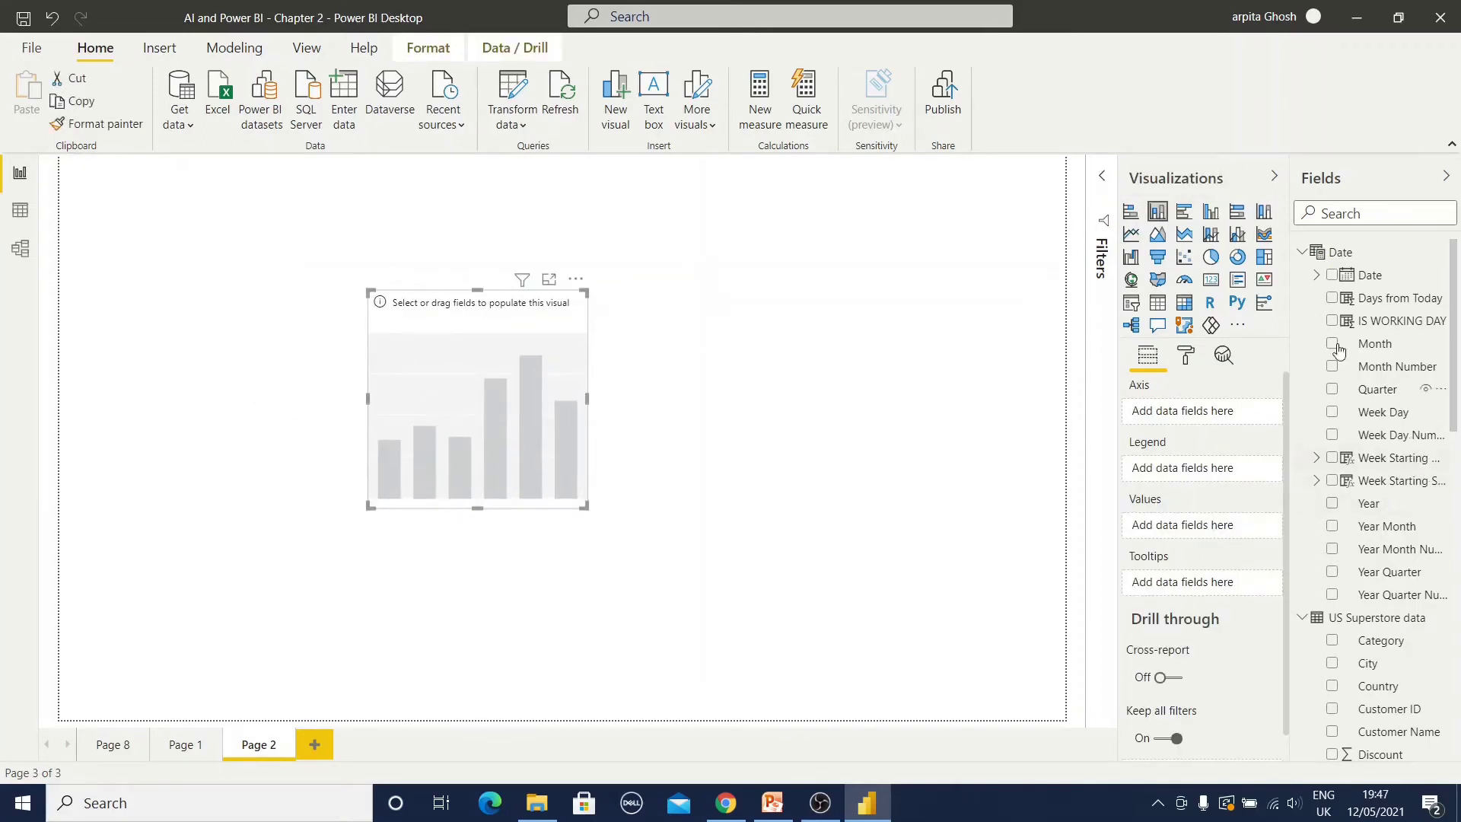
left_click(1301, 252)
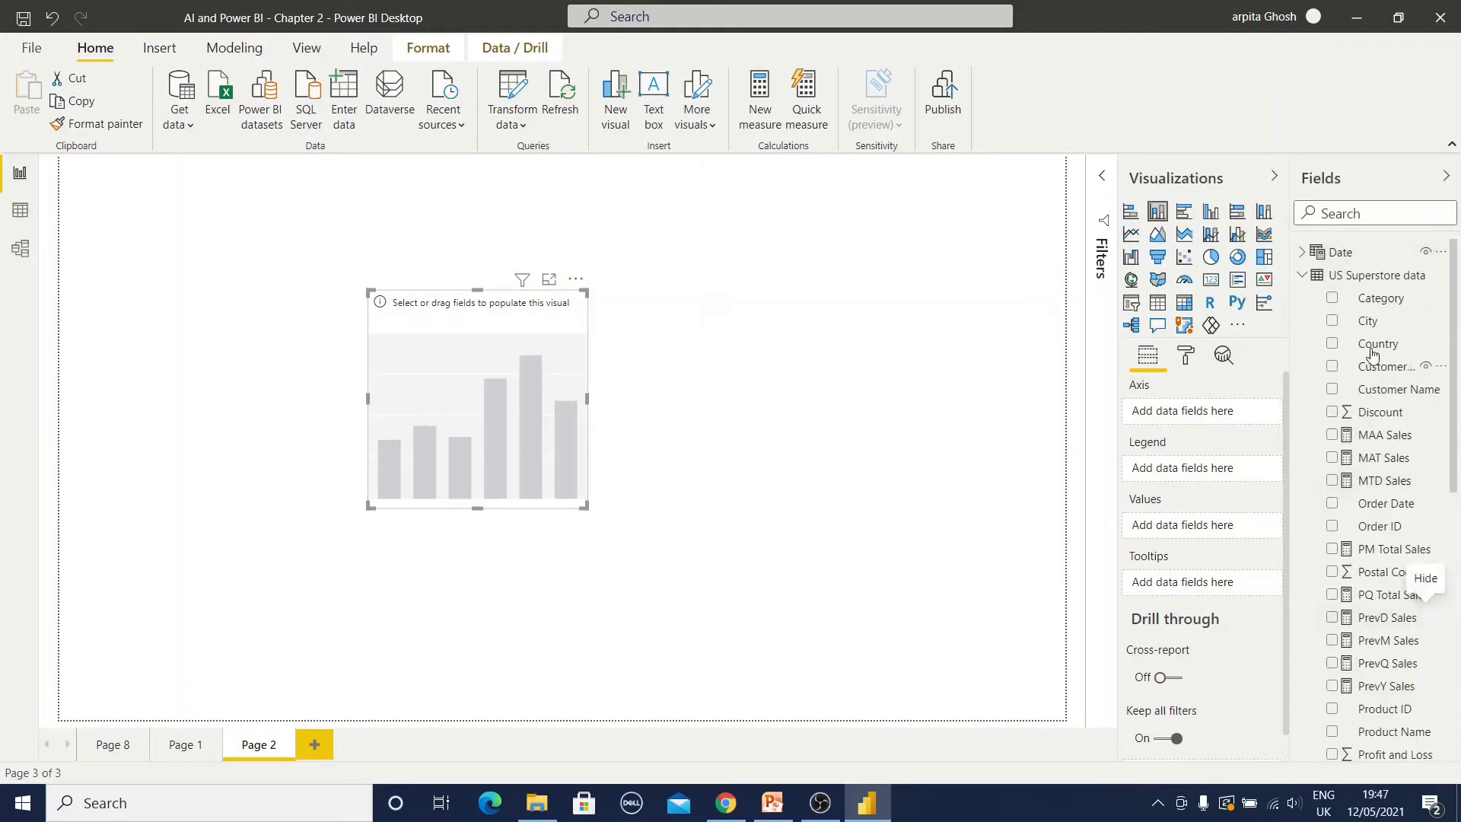
left_click(1332, 298)
scroll(1372, 606, "down", 10)
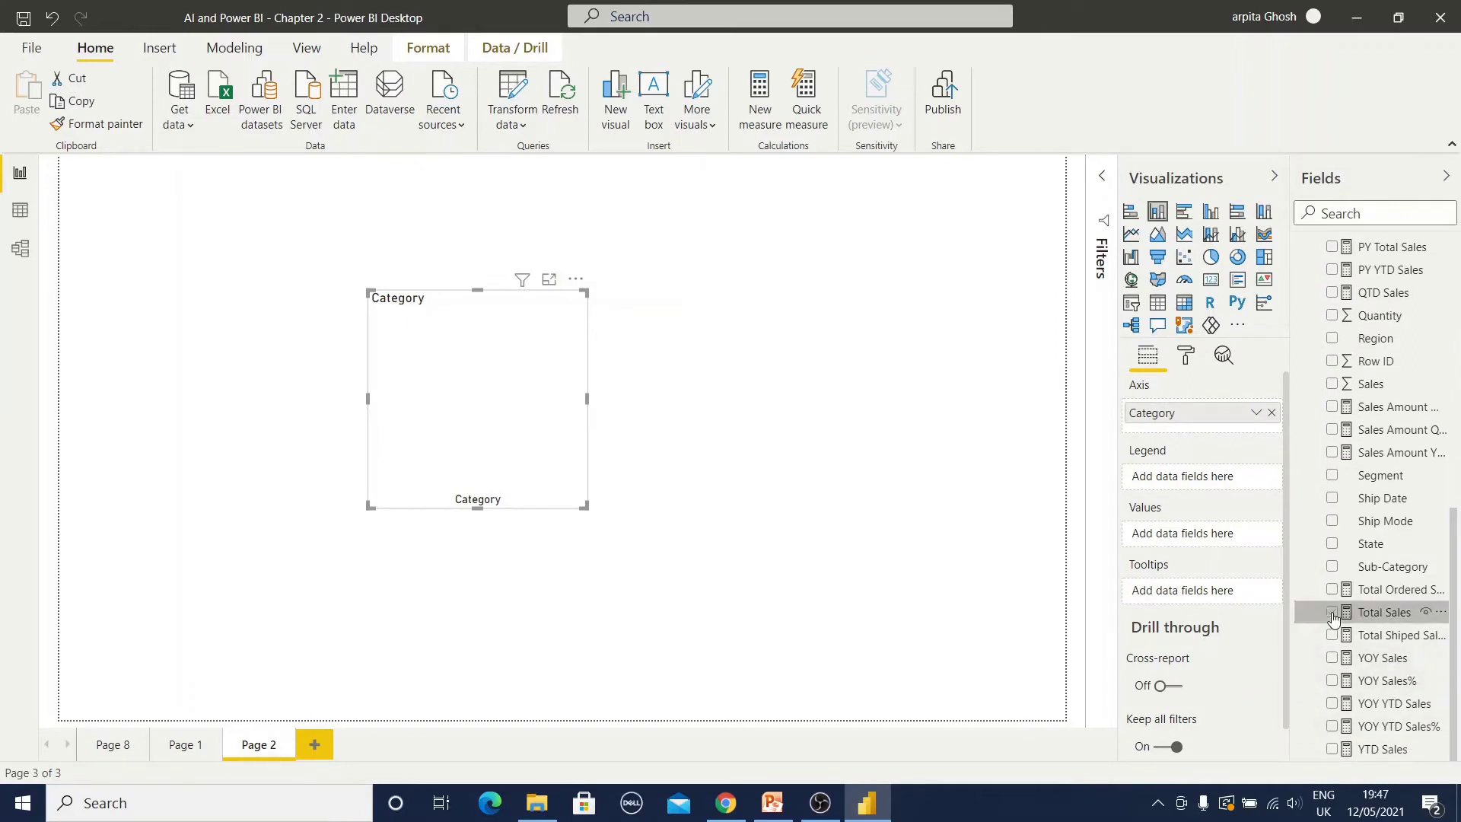
left_click(1331, 613)
left_click_drag(584, 505, 811, 576)
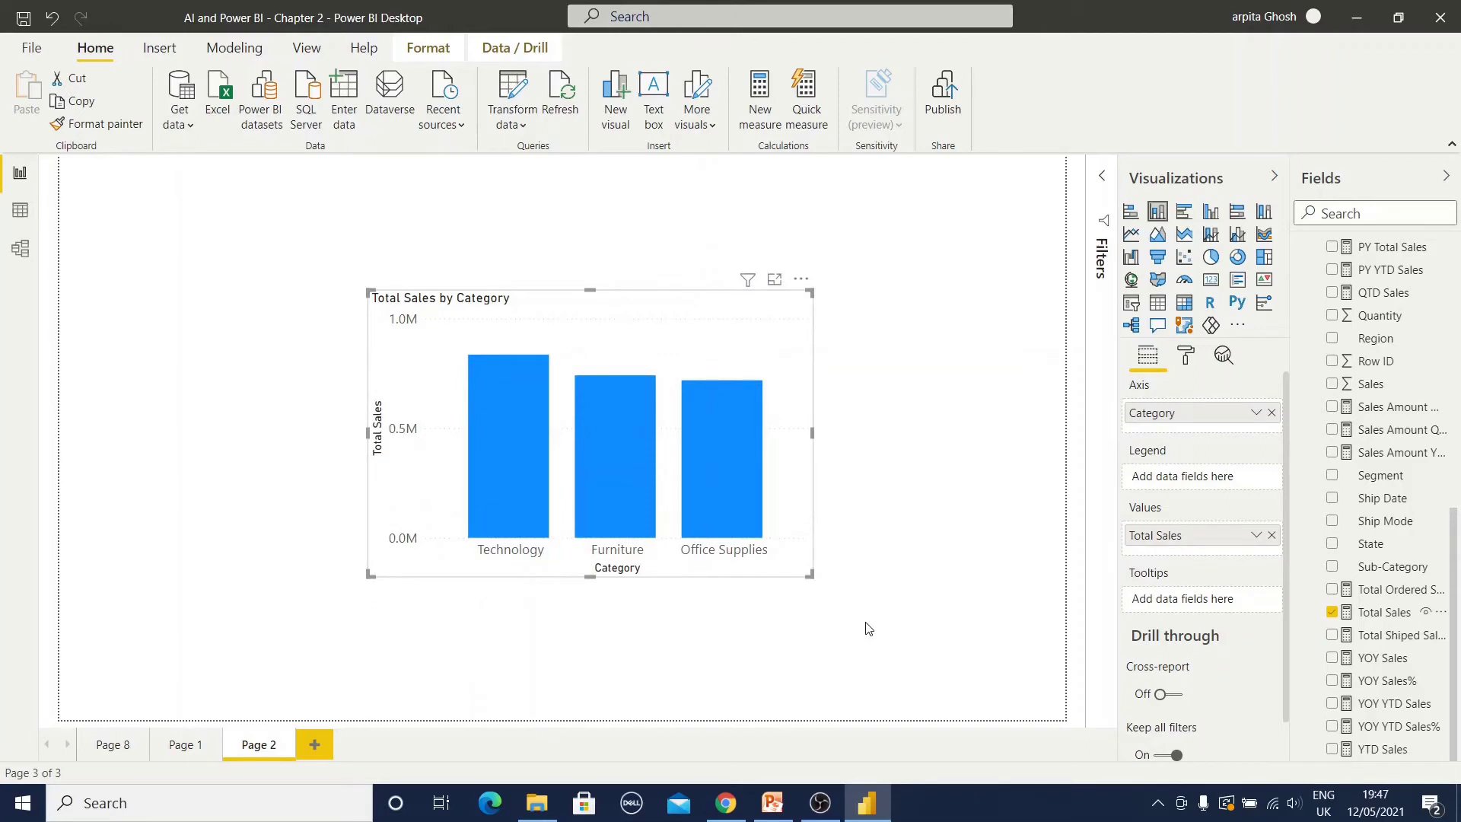
Run the "Find where this distribution is different" analysis from the Furniture column of the Total Sales by Category chart
mouse_move(634, 463)
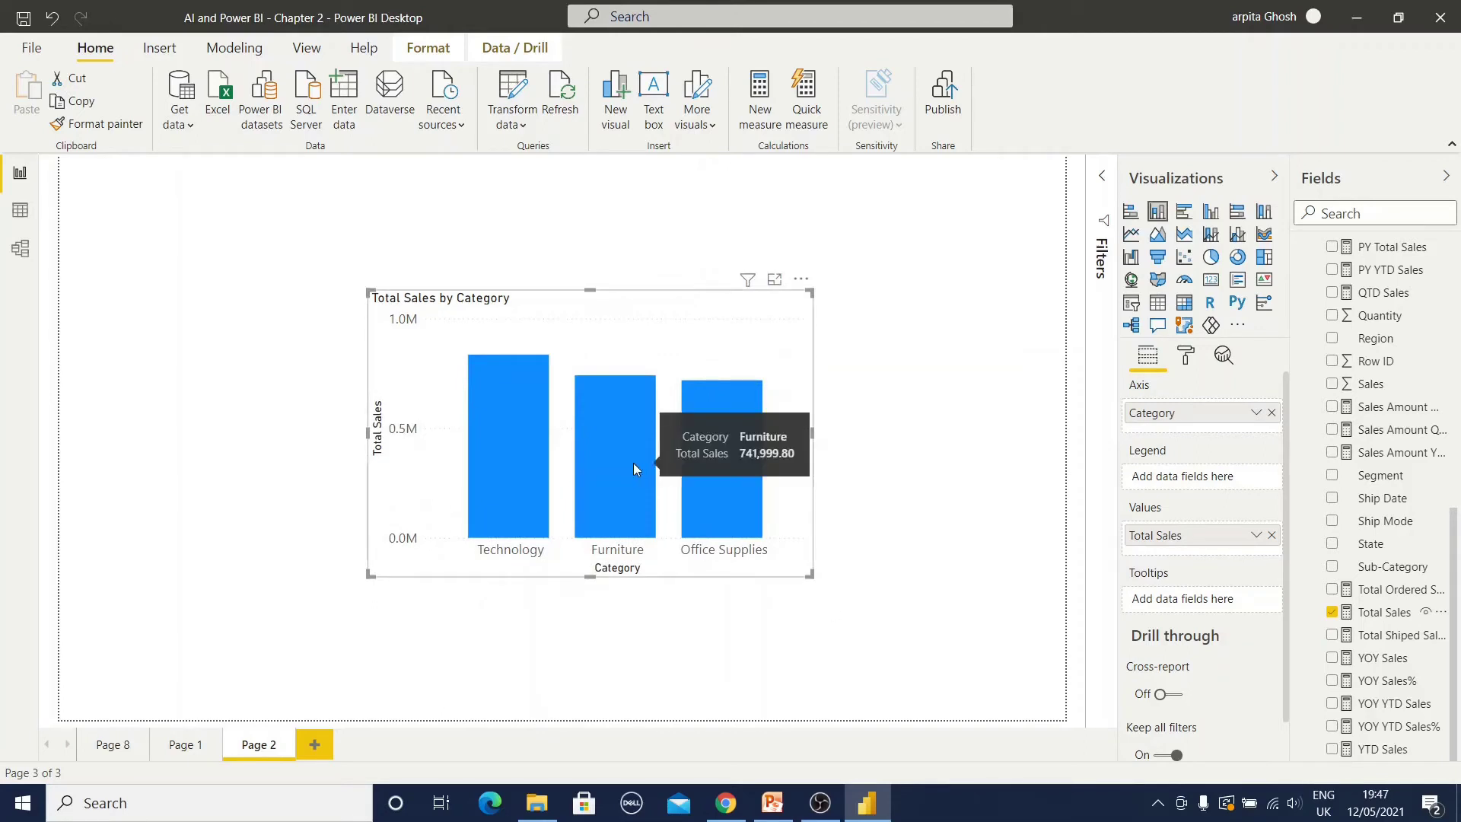
mouse_move(531, 386)
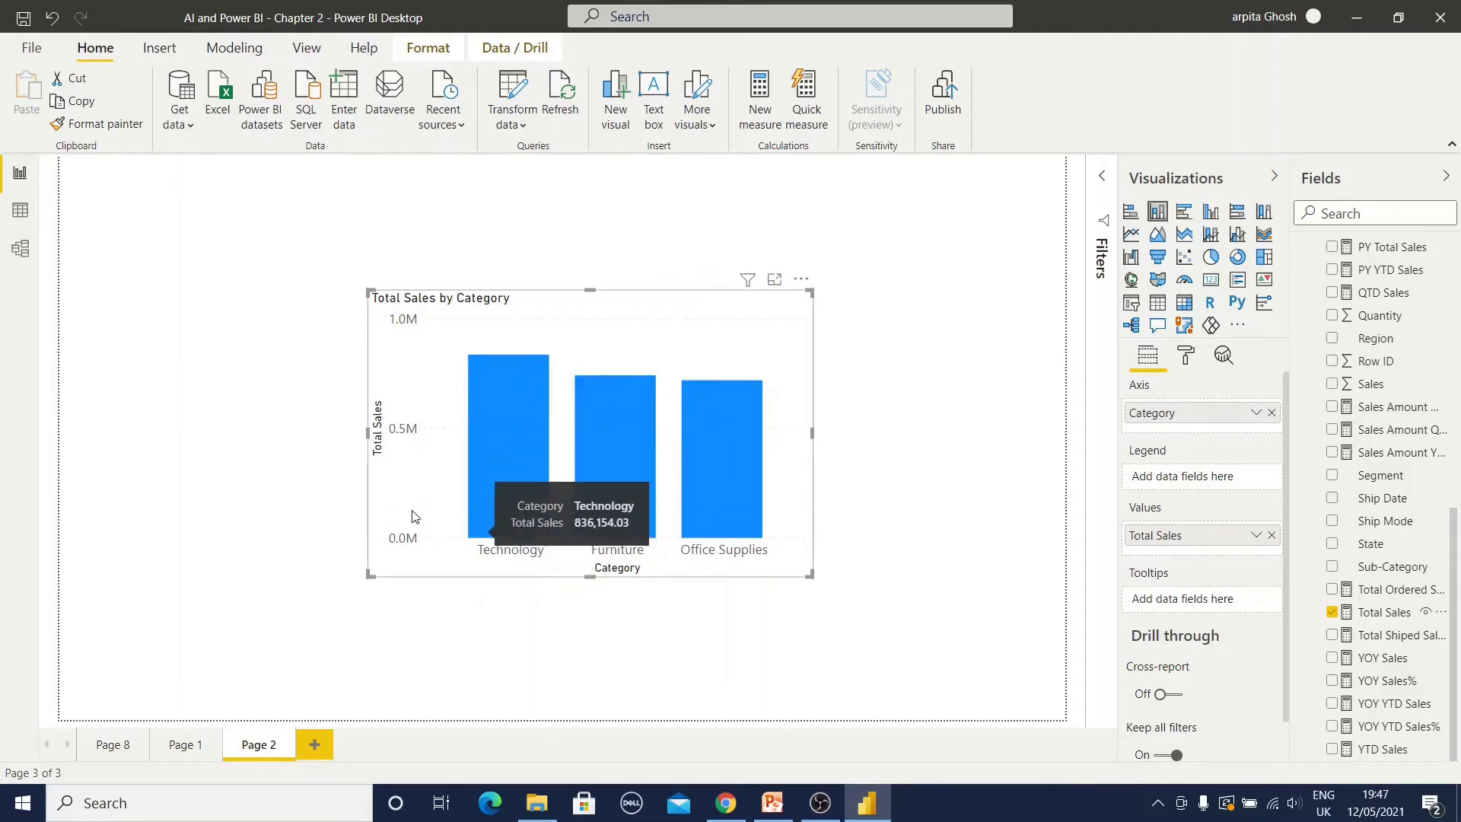
mouse_move(750, 521)
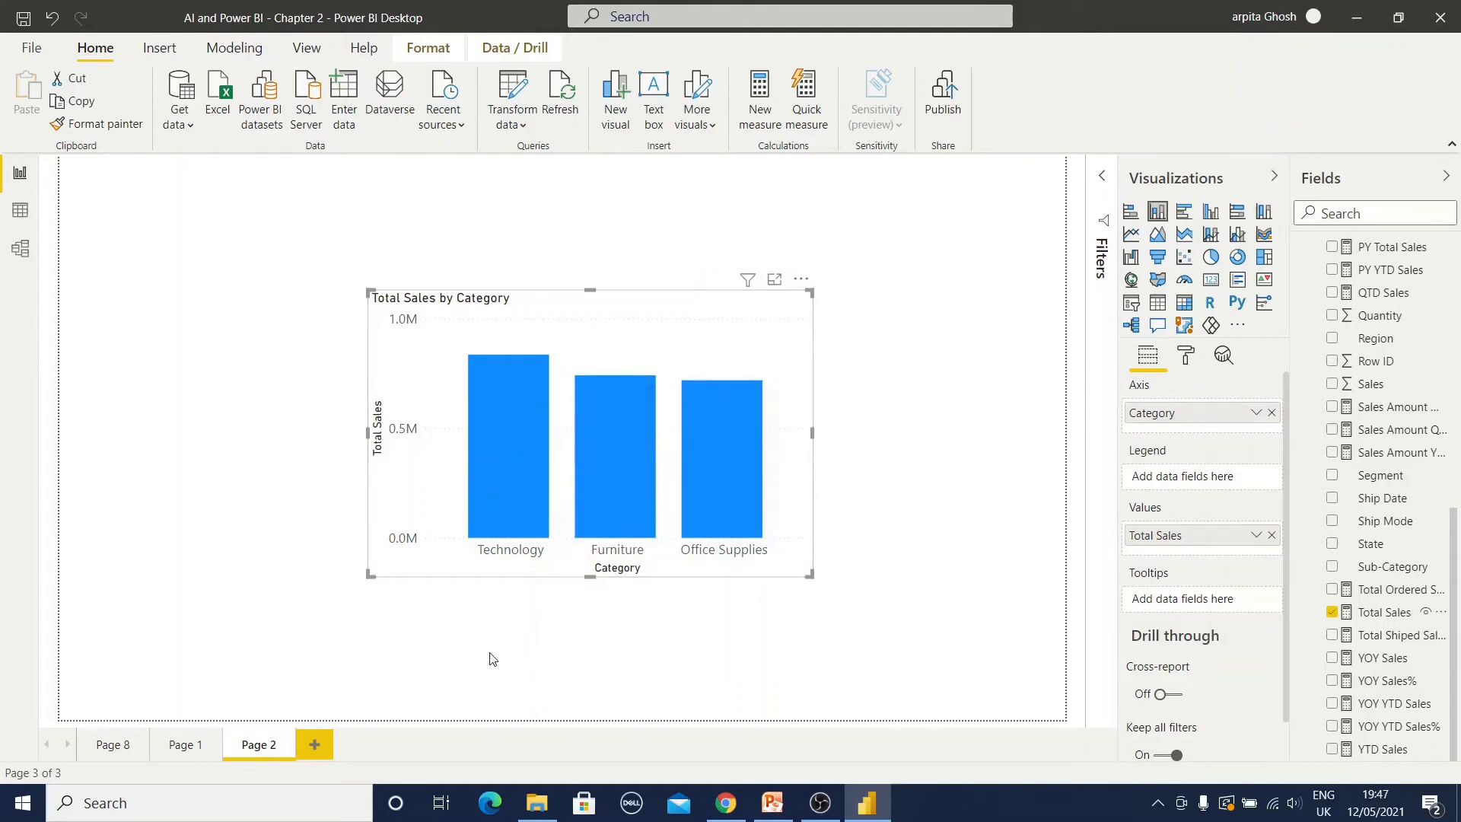
right_click(488, 435)
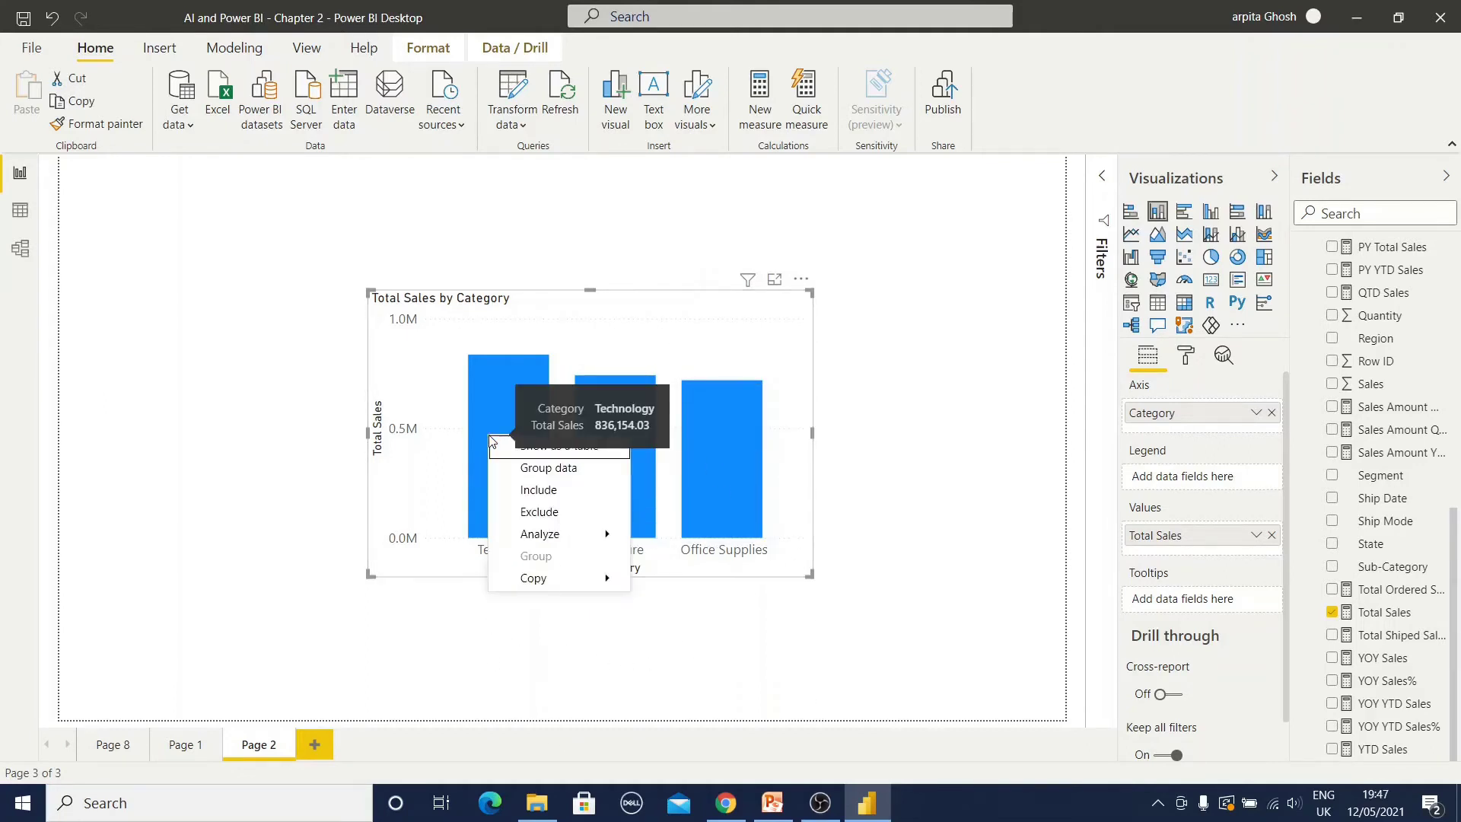
mouse_move(573, 532)
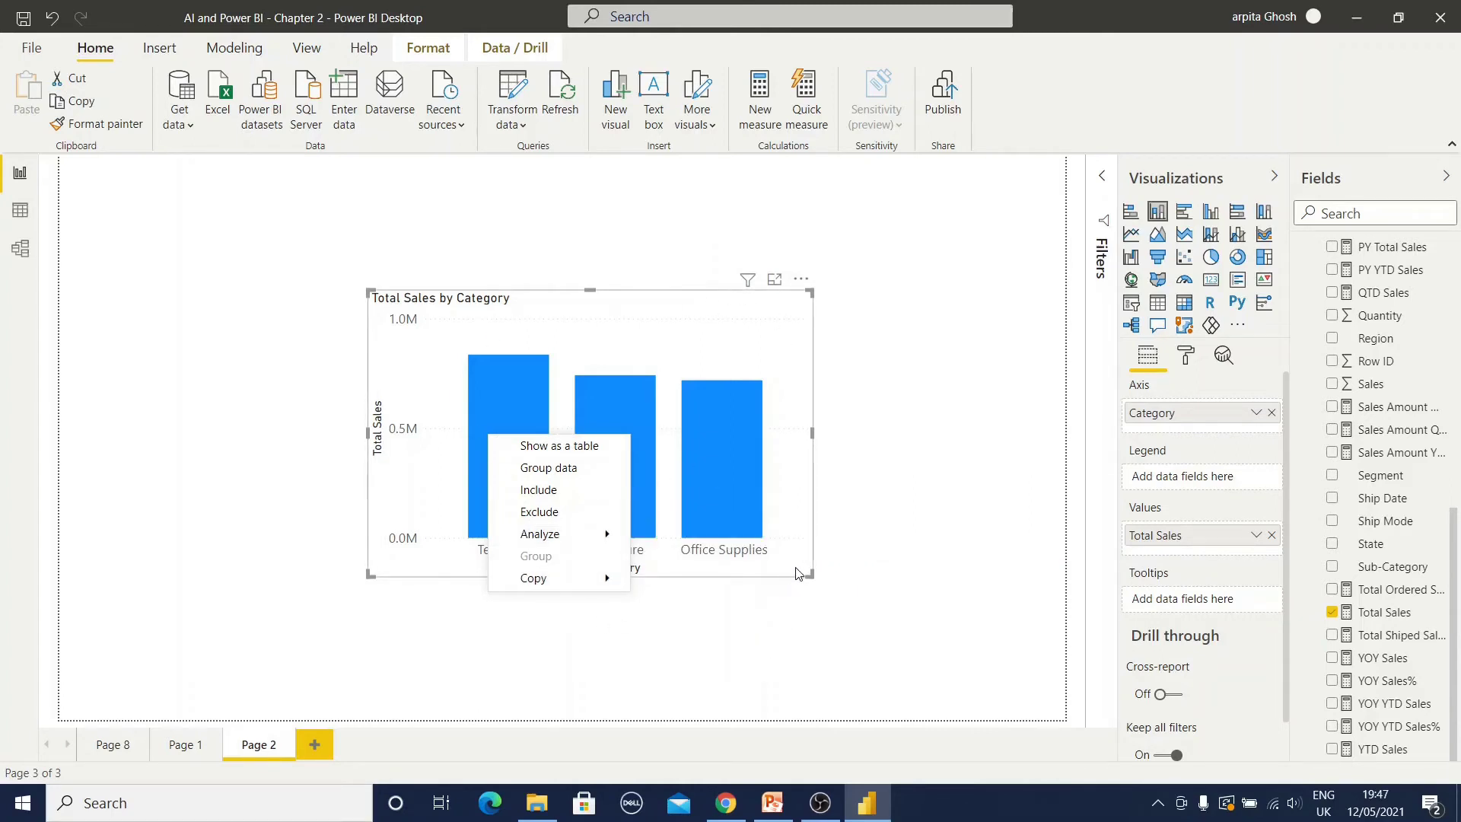
left_click(613, 408)
right_click(613, 408)
mouse_move(715, 508)
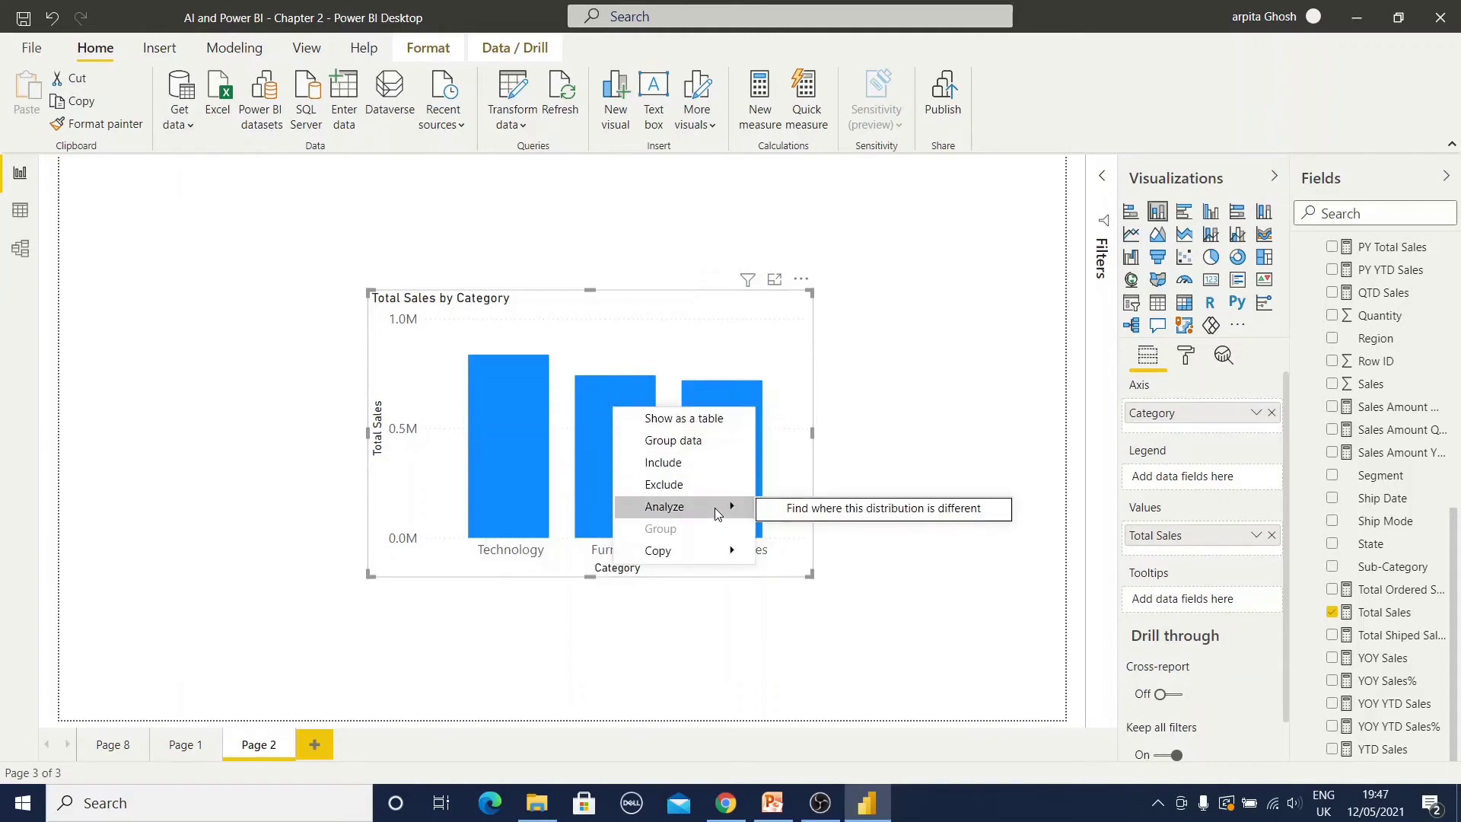
left_click(896, 515)
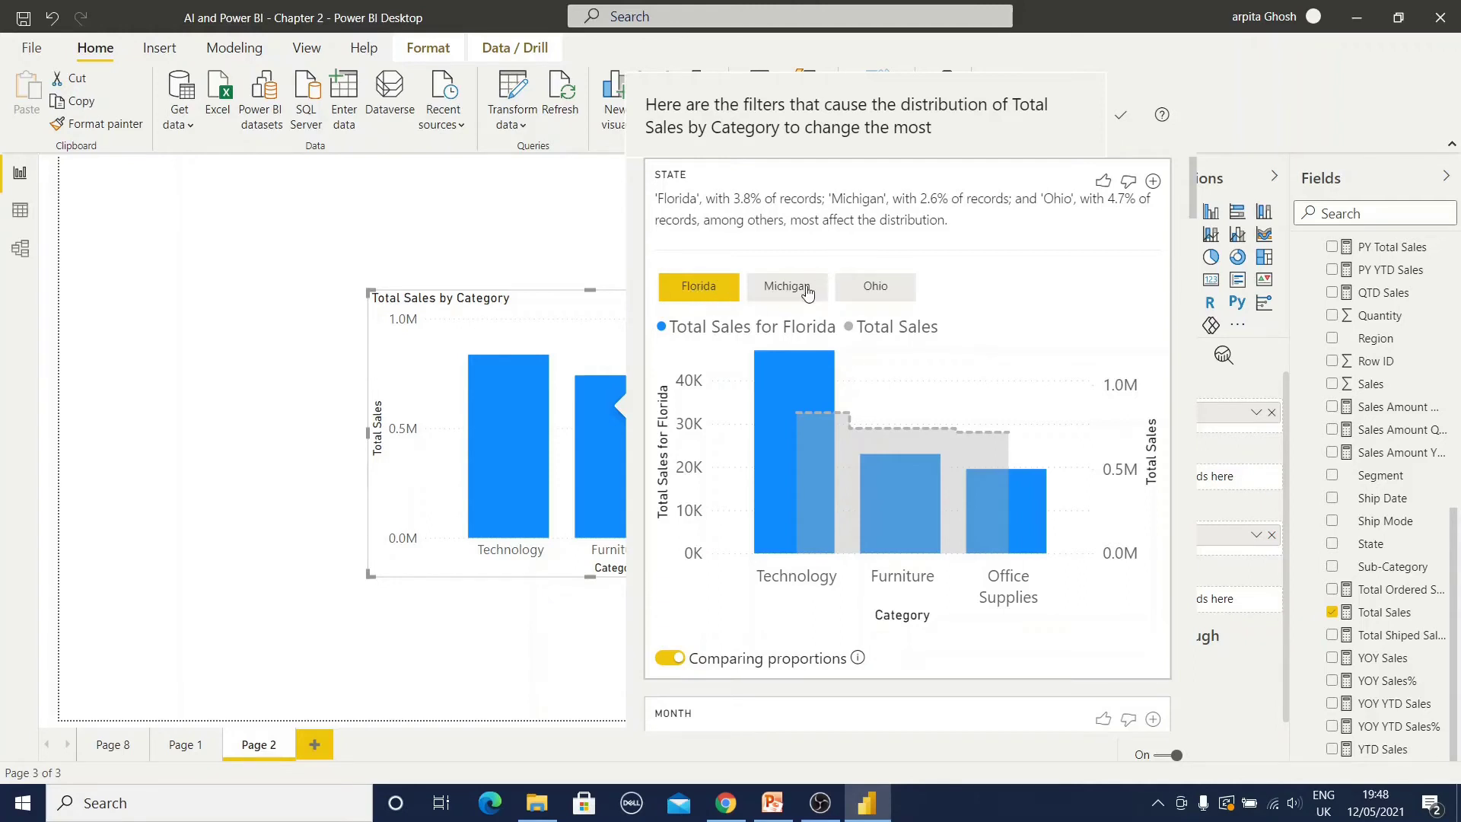
Examine the distribution explanations by state, month, month number, year month and year quarter number, and toggle Comparing proportions for Florida
scroll(1029, 628, "down", 5)
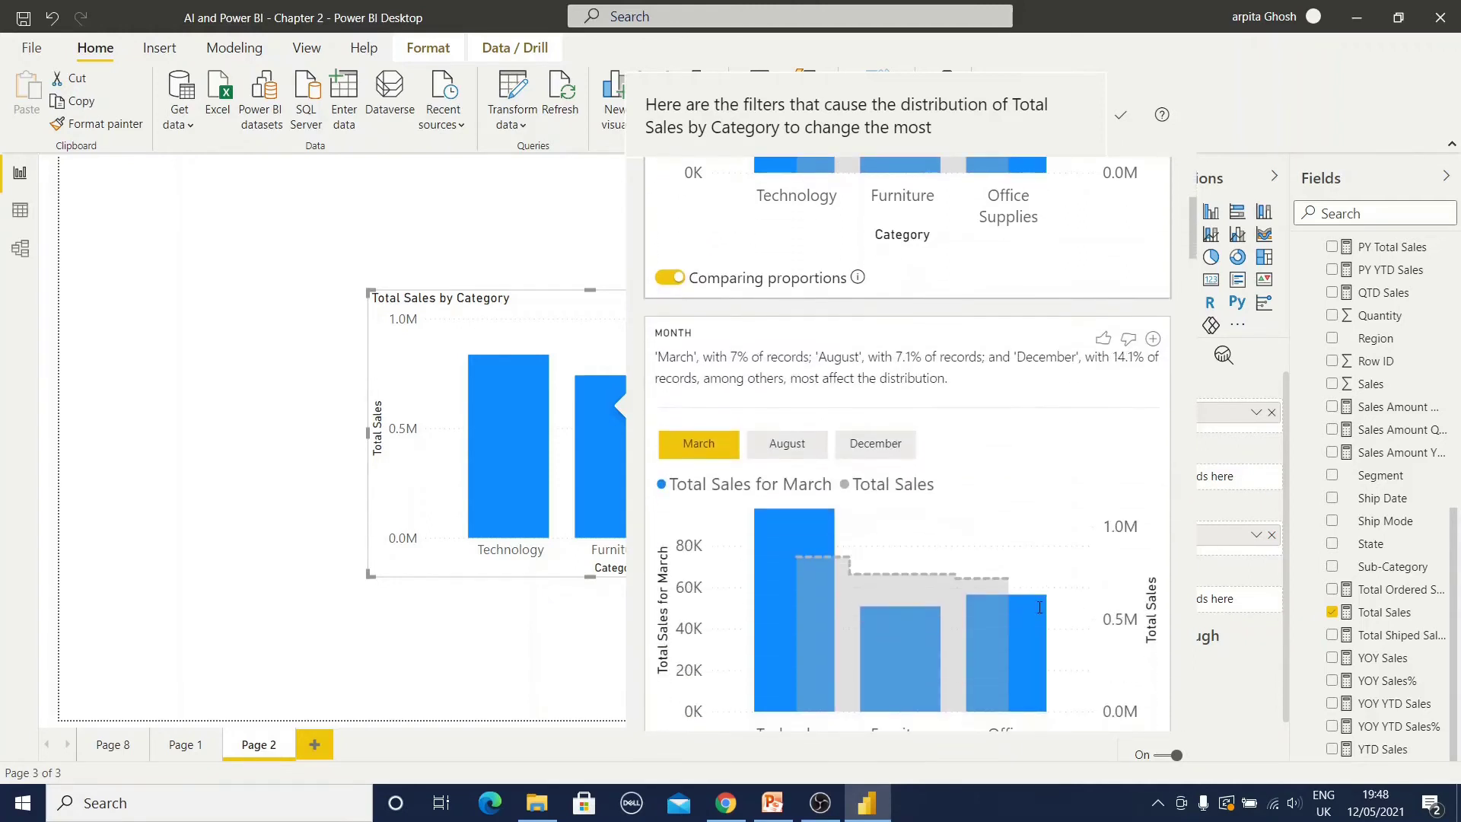
scroll(849, 371, "down", 3)
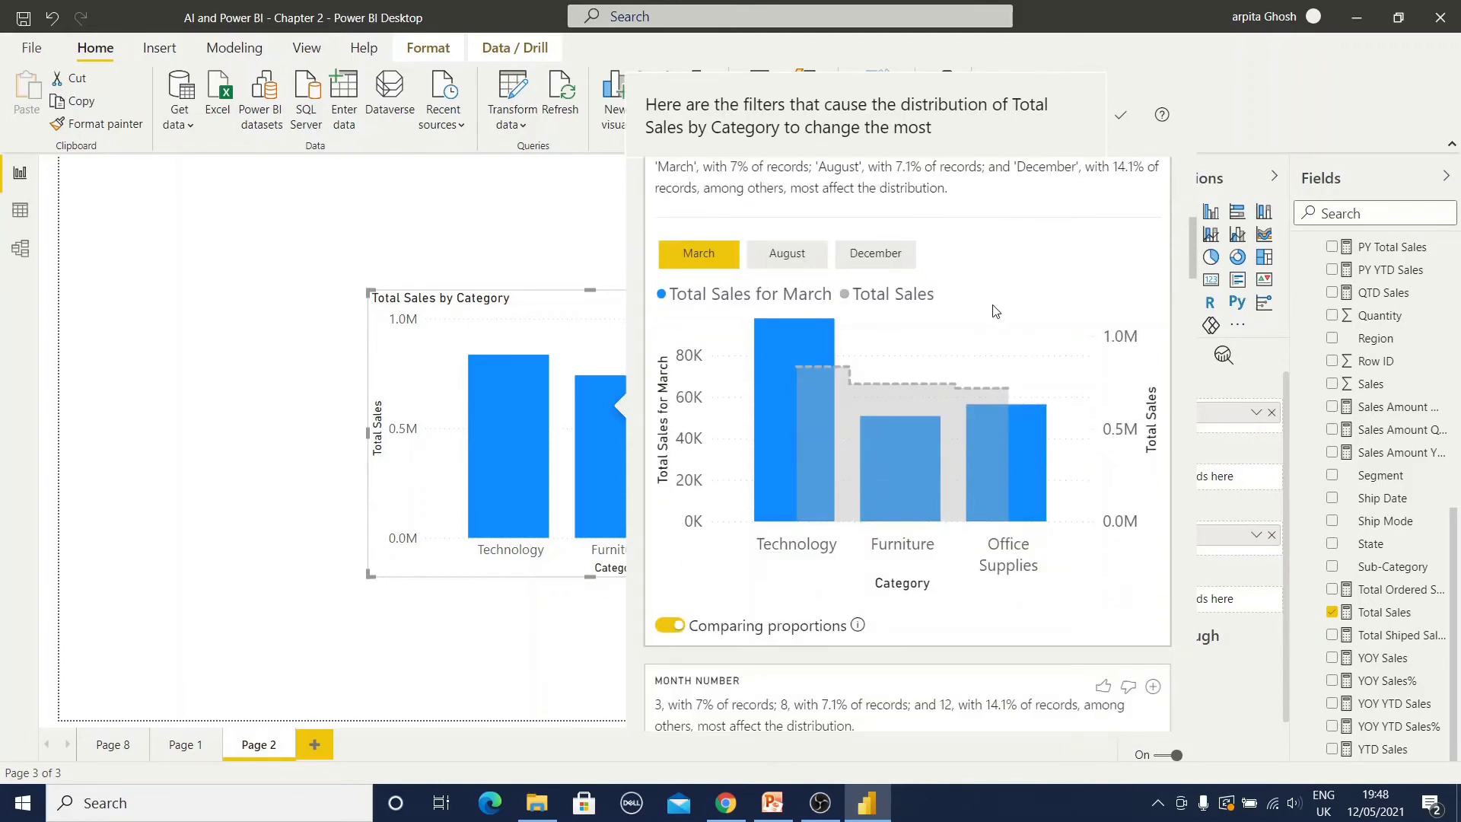
scroll(992, 310, "down", 4)
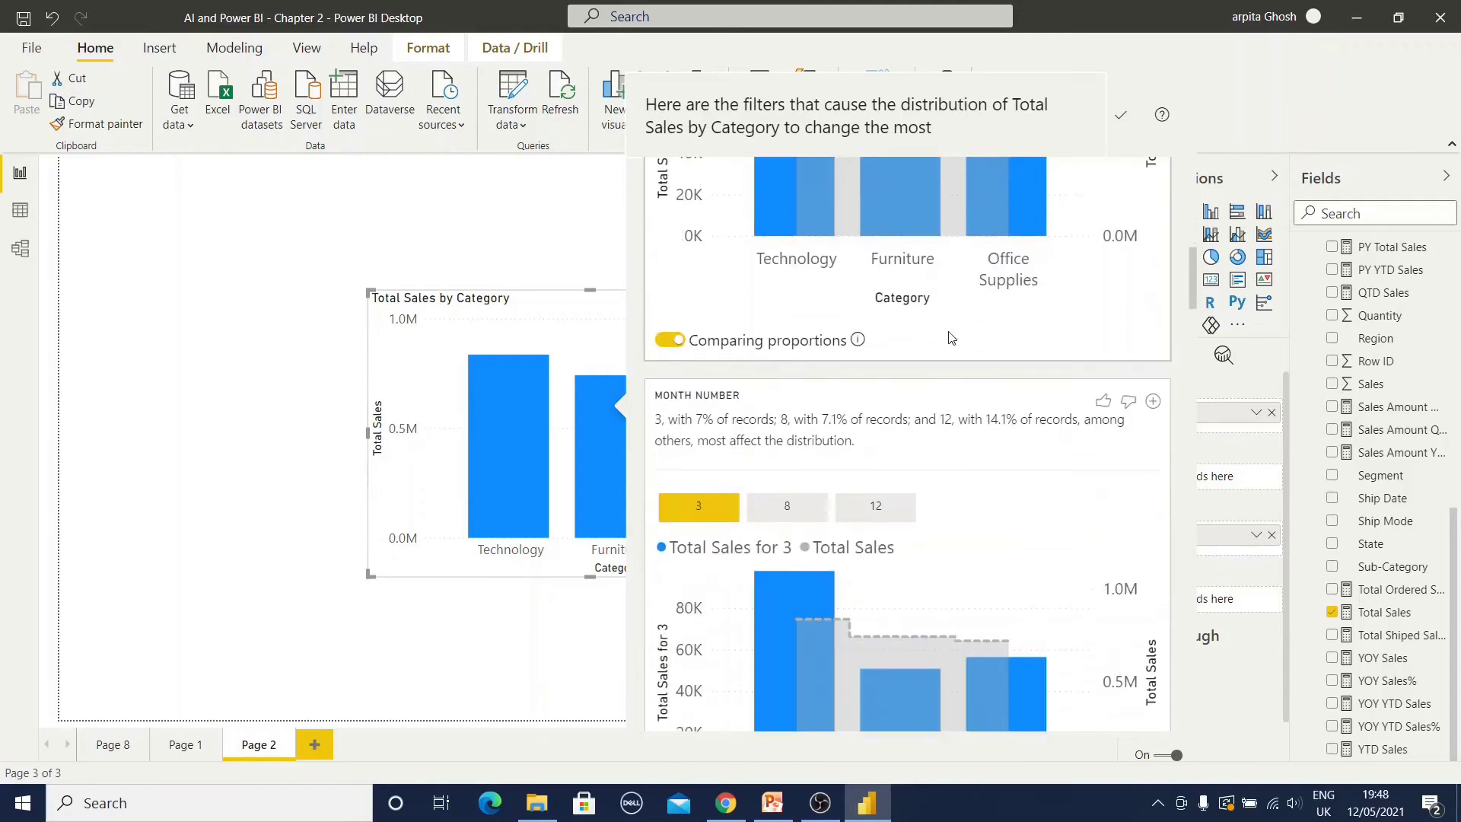
scroll(1051, 548, "down", 6)
scroll(915, 530, "down", 10)
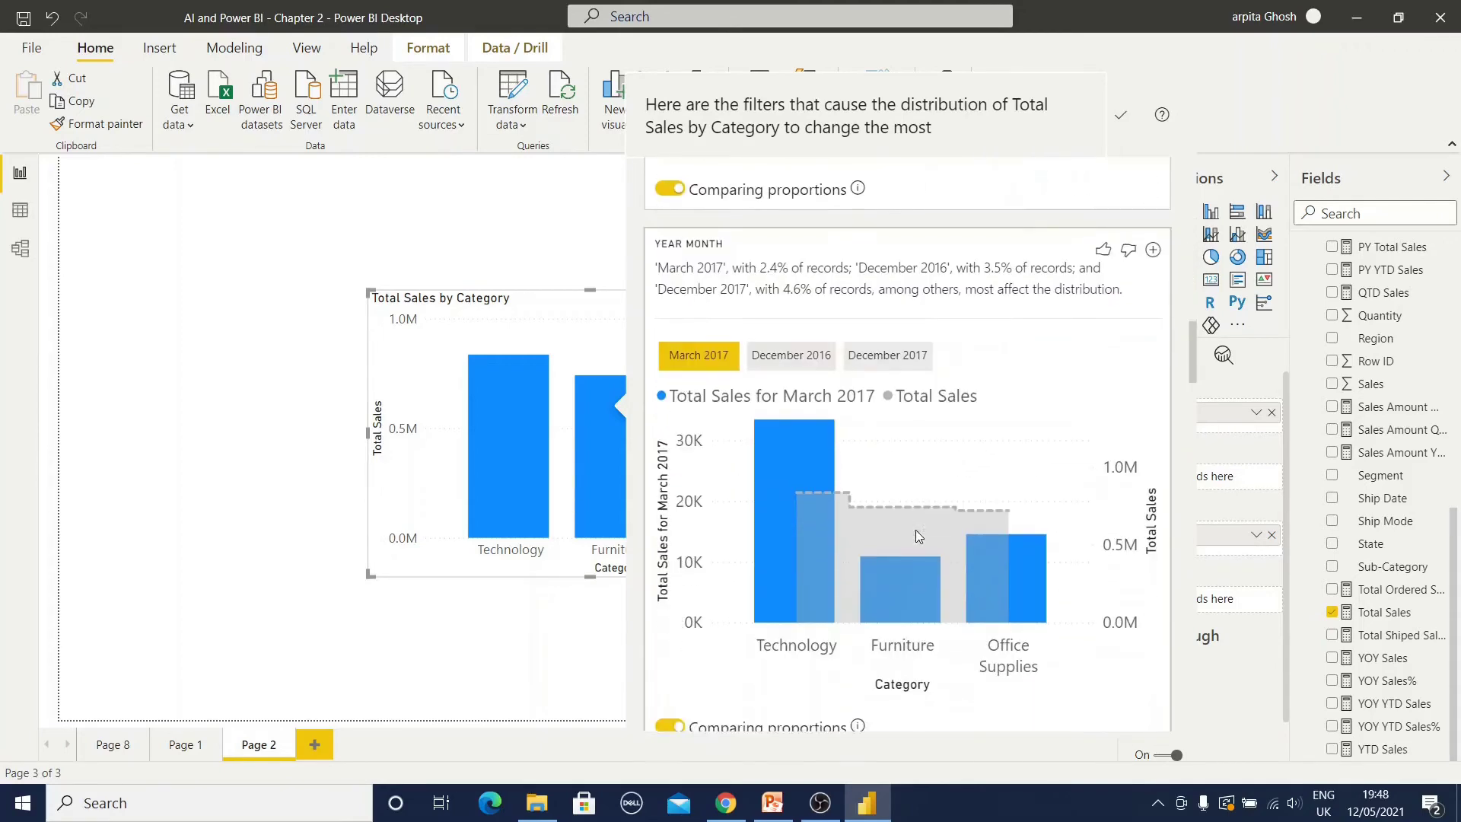
scroll(918, 536, "down", 5)
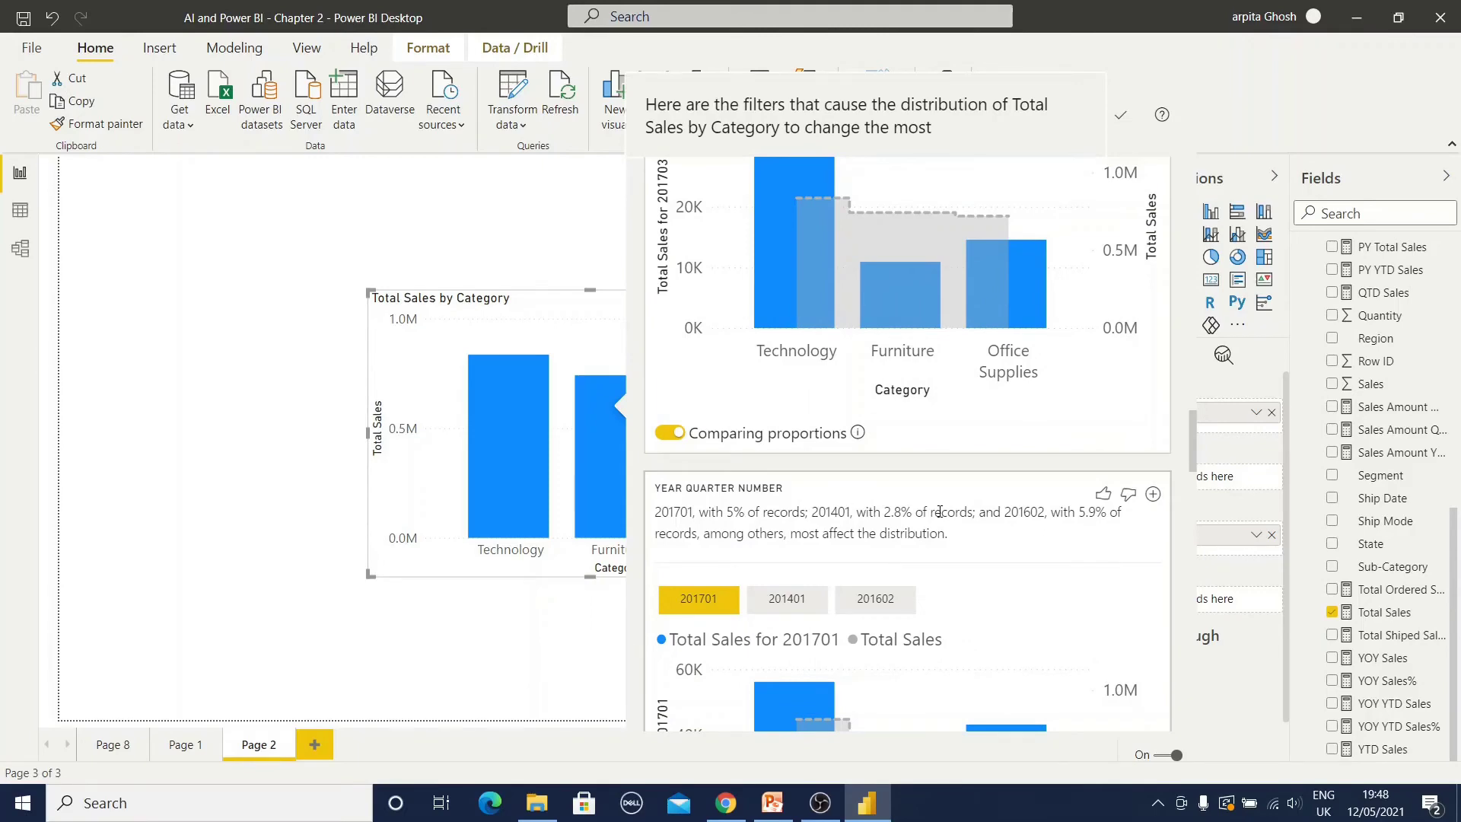
scroll(939, 511, "up", 15)
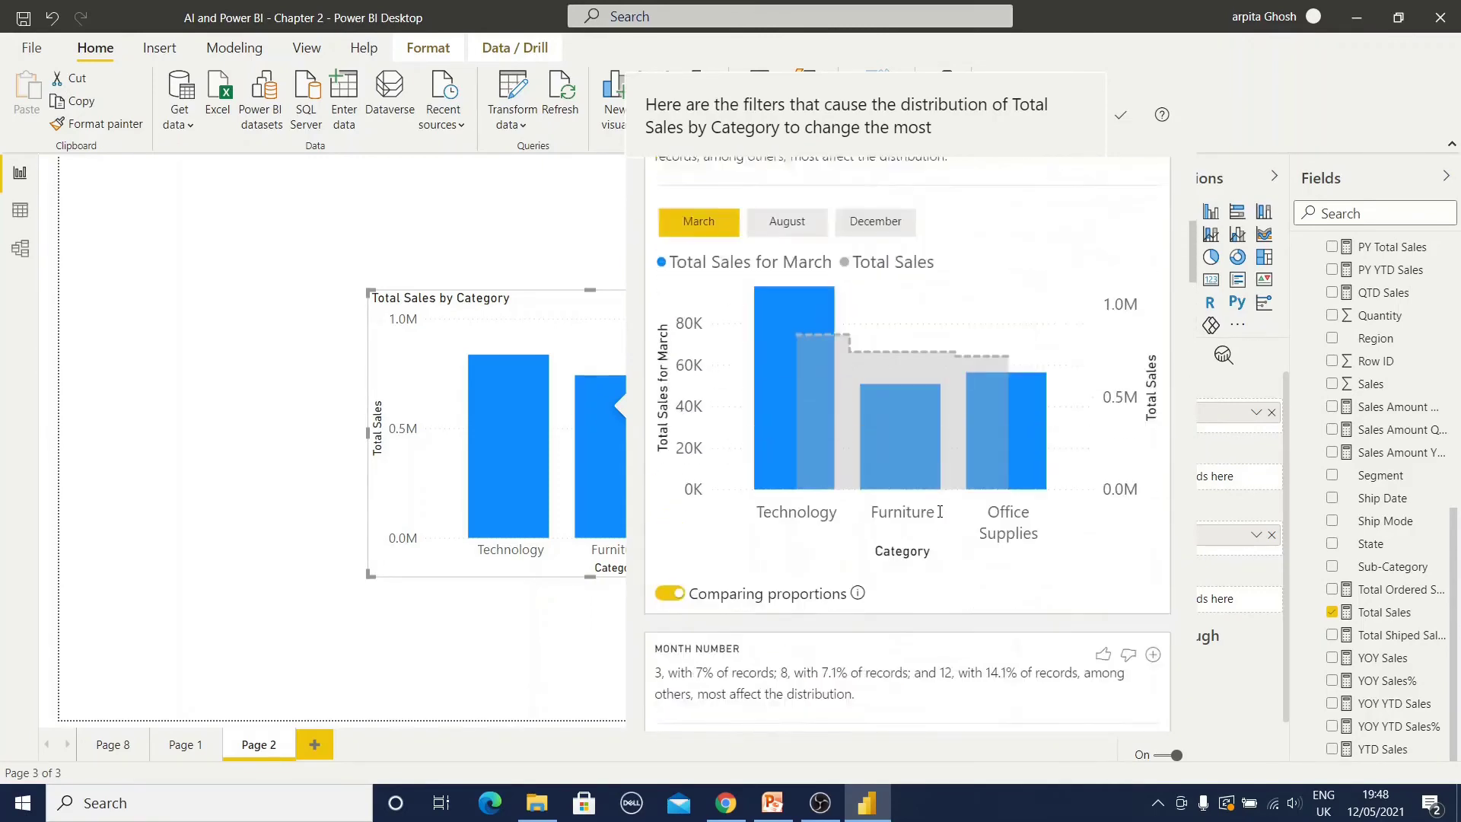
scroll(940, 512, "up", 8)
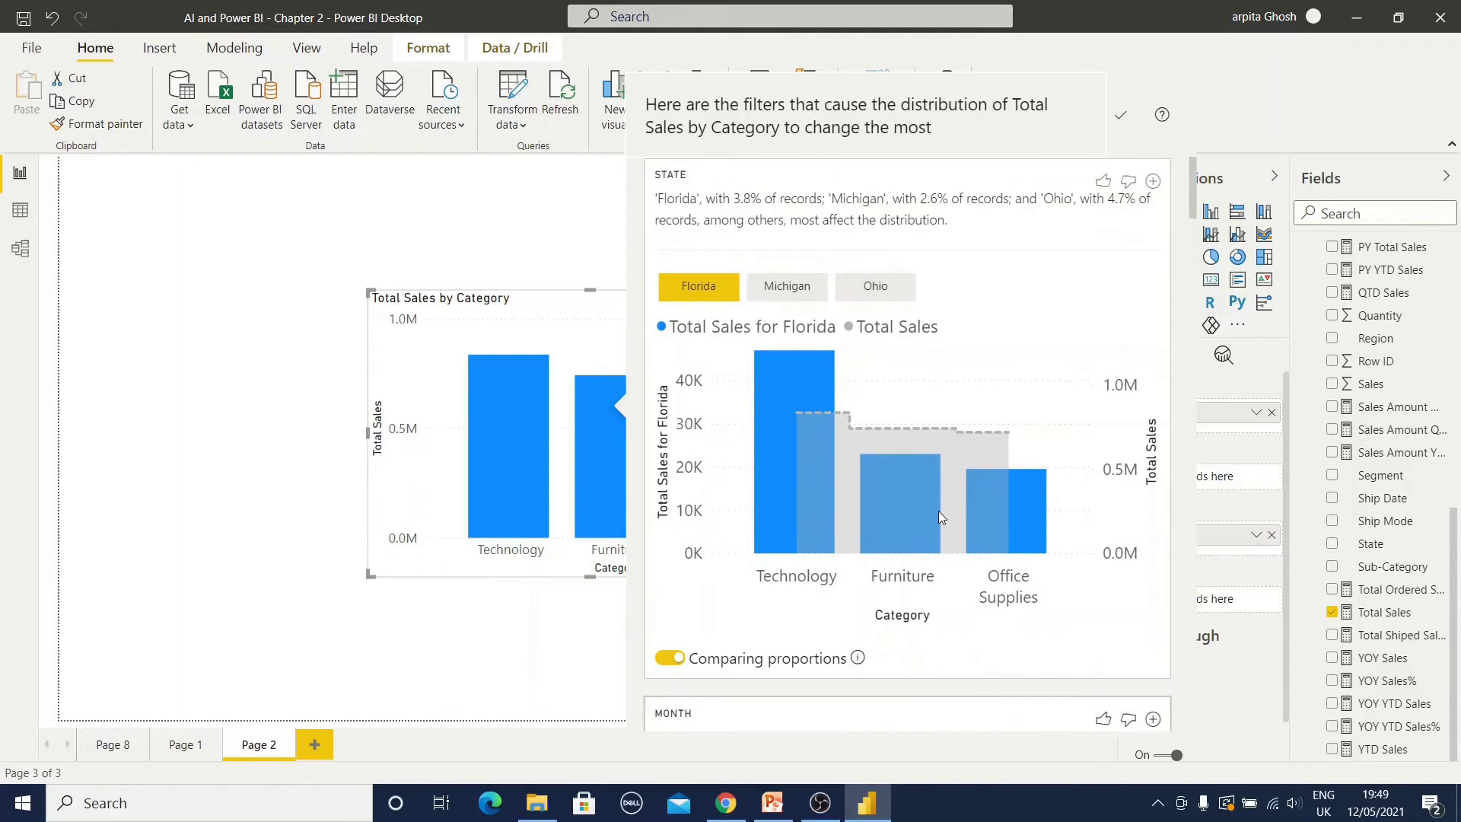
mouse_move(939, 511)
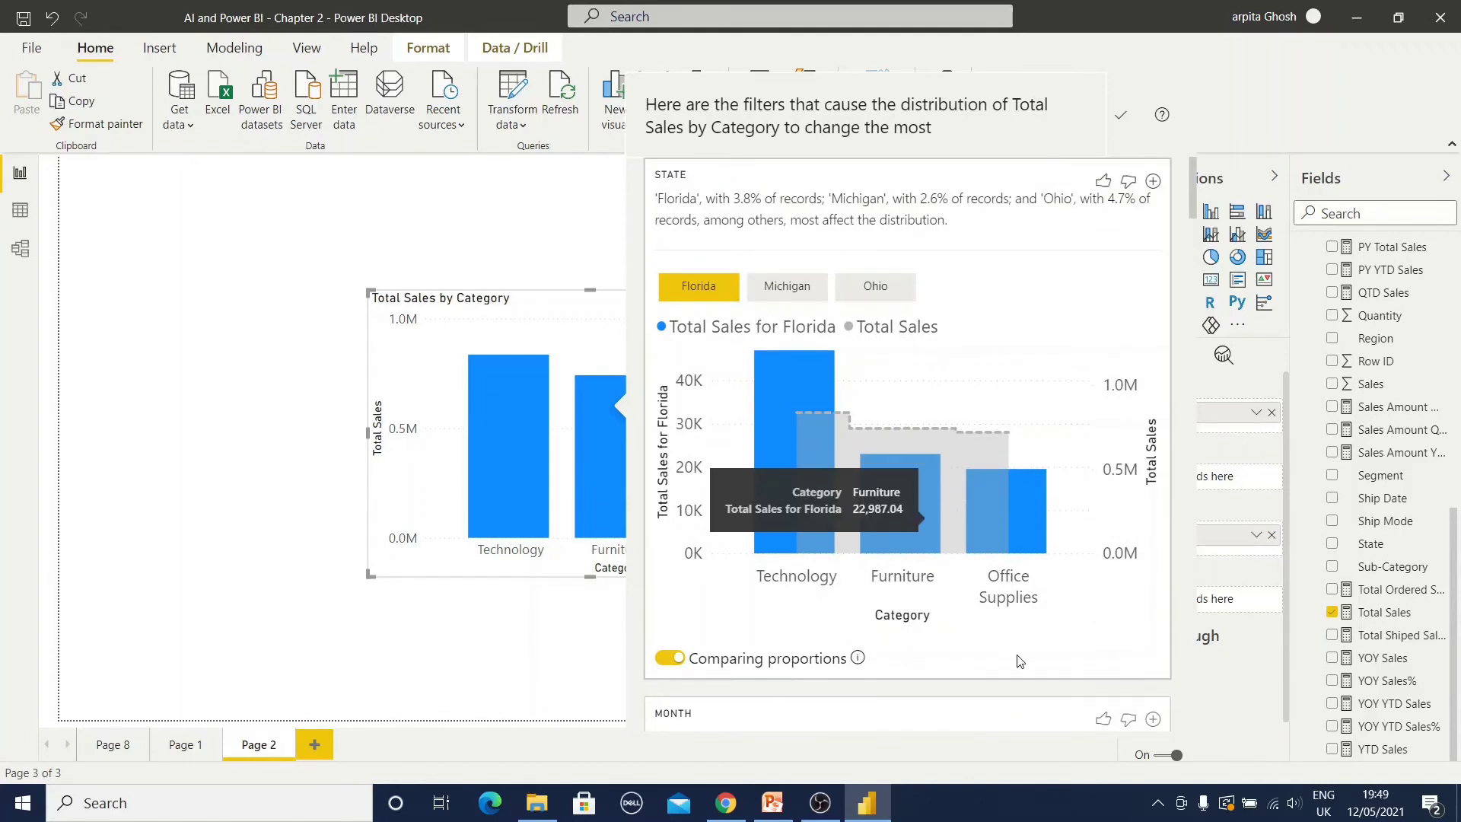
left_click(669, 659)
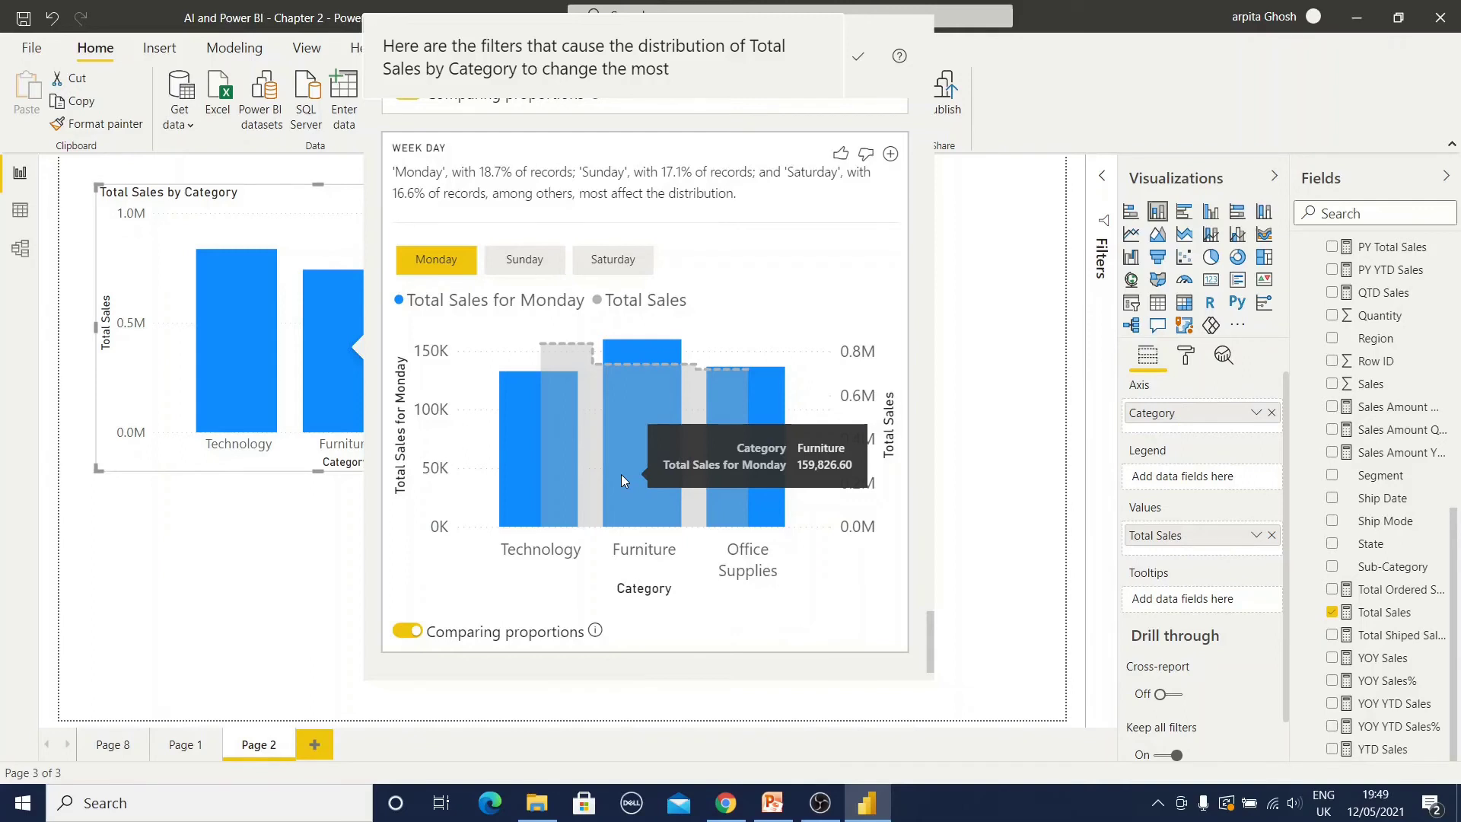
Add the Week Day explanation's Monday comparison chart to Page 2 and close the analysis
left_click(890, 156)
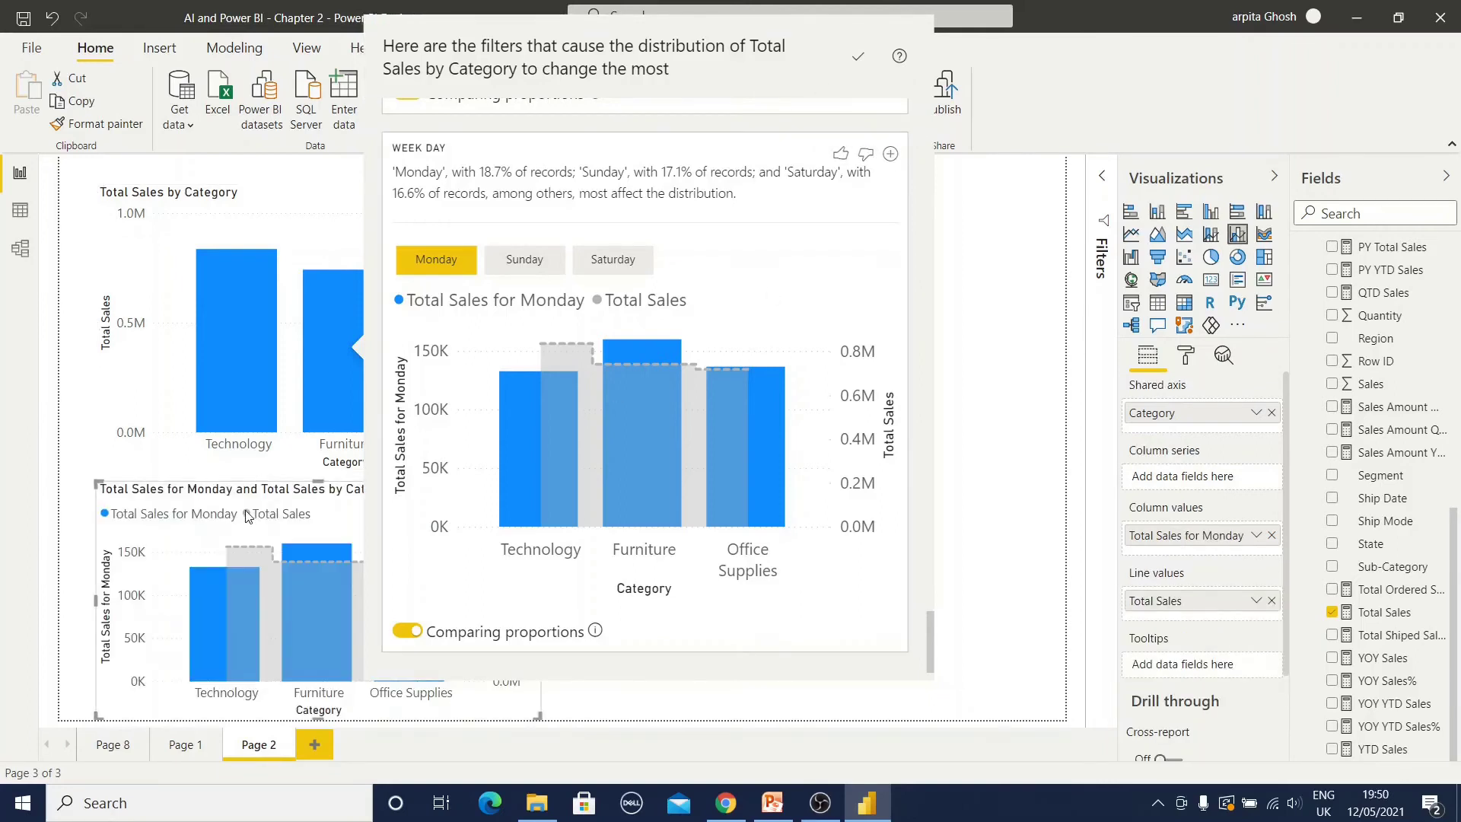
left_click(1001, 356)
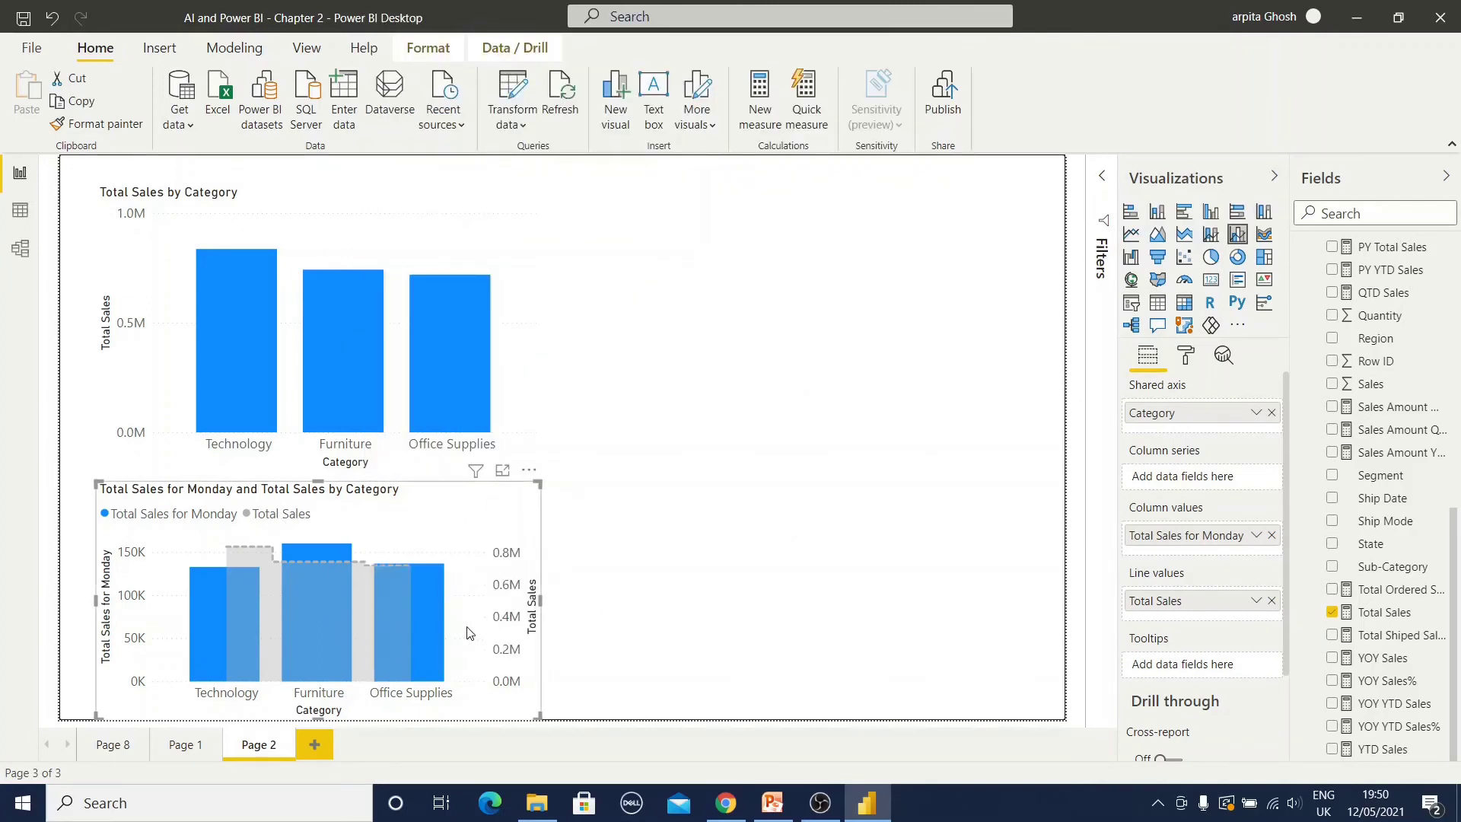
Run the distribution analysis from the Office Supplies column and add its Monday week-day comparison to the page as another visual
right_click(448, 285)
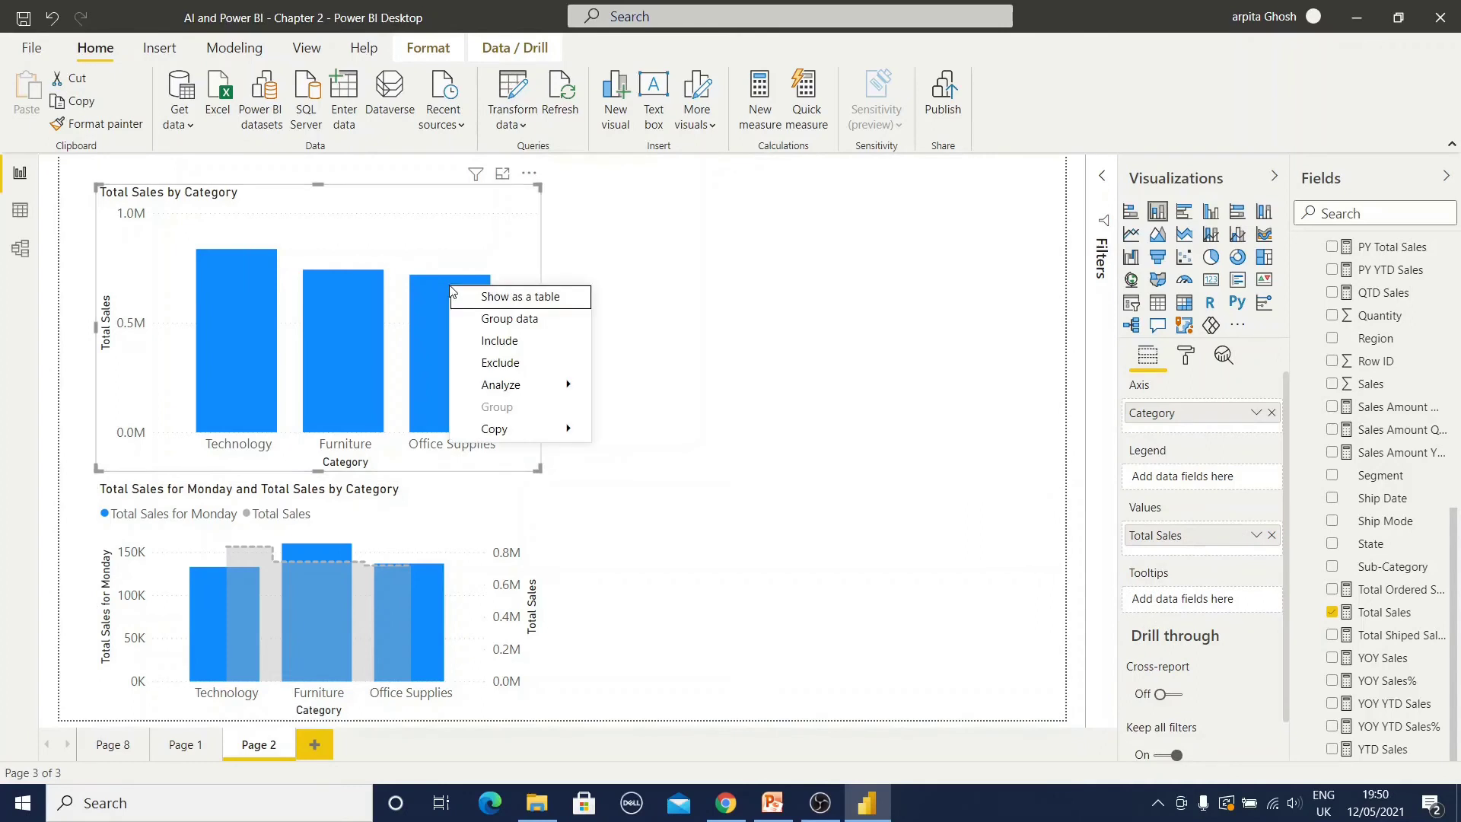
mouse_move(551, 385)
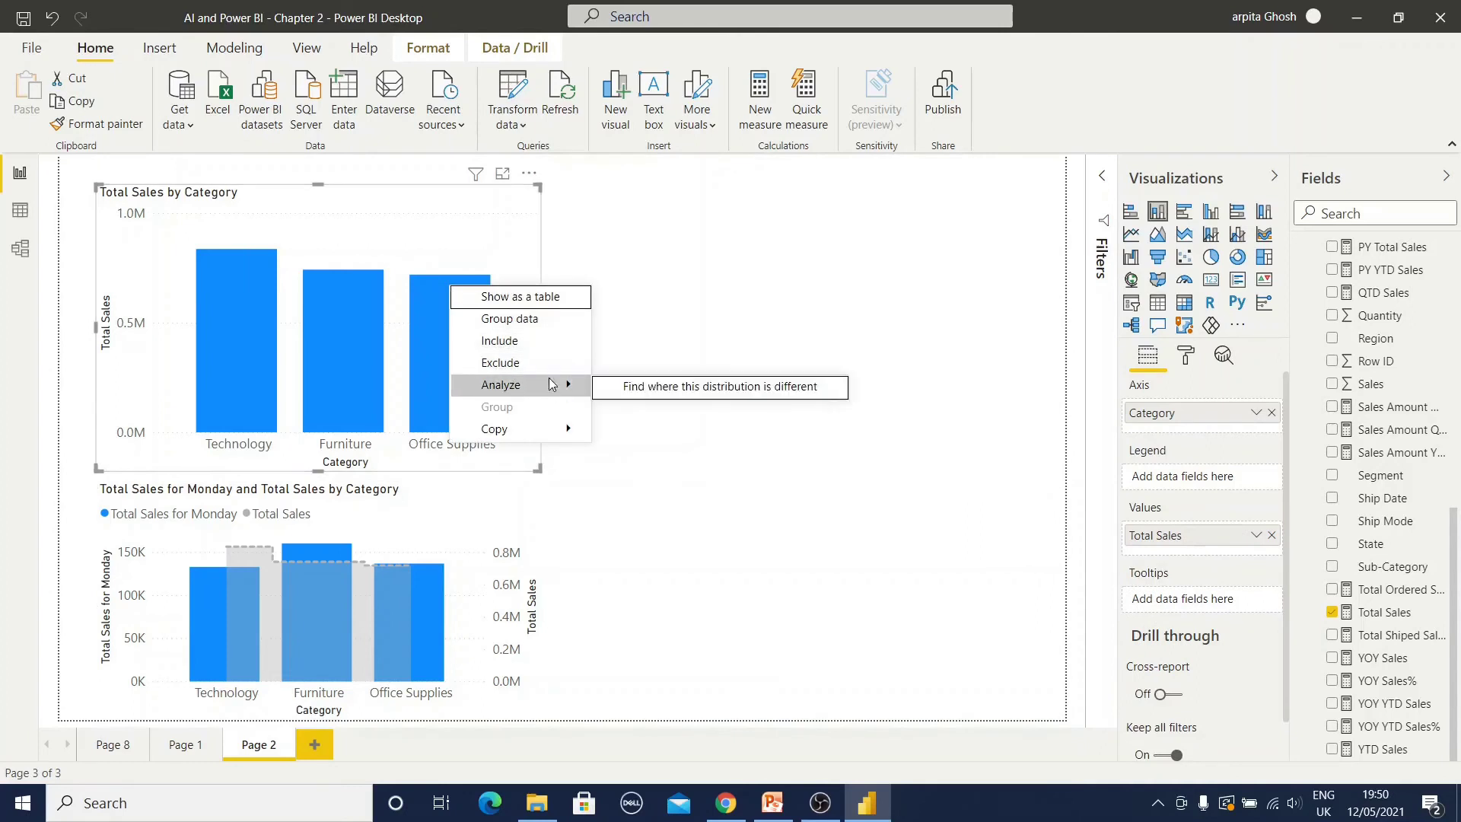
left_click(696, 388)
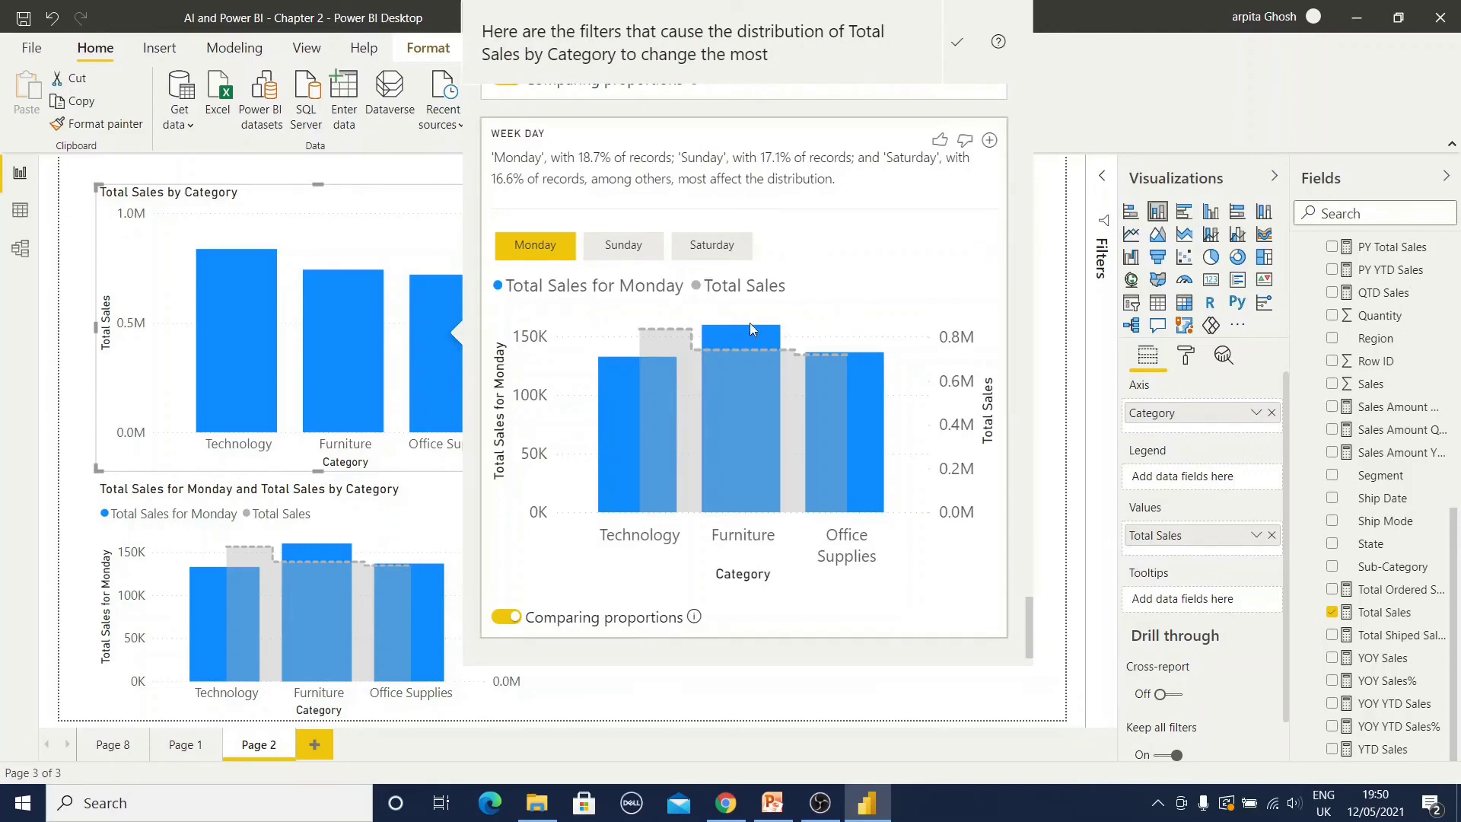
left_click(990, 141)
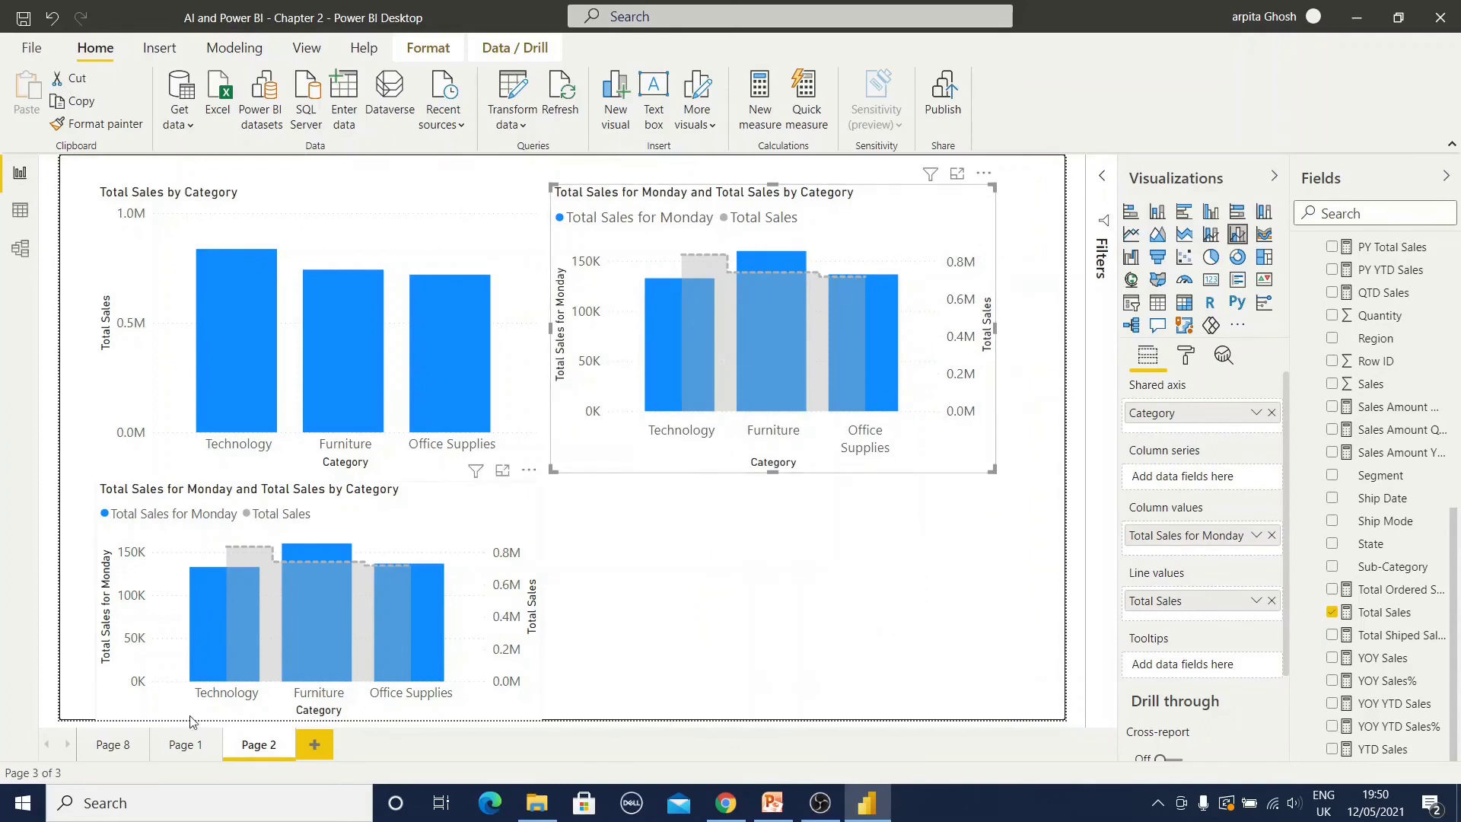
On Page 8, analyze the Total Sales increase at the 2016 data point and add the Year and Month Number waterfall chart to the report
left_click(111, 747)
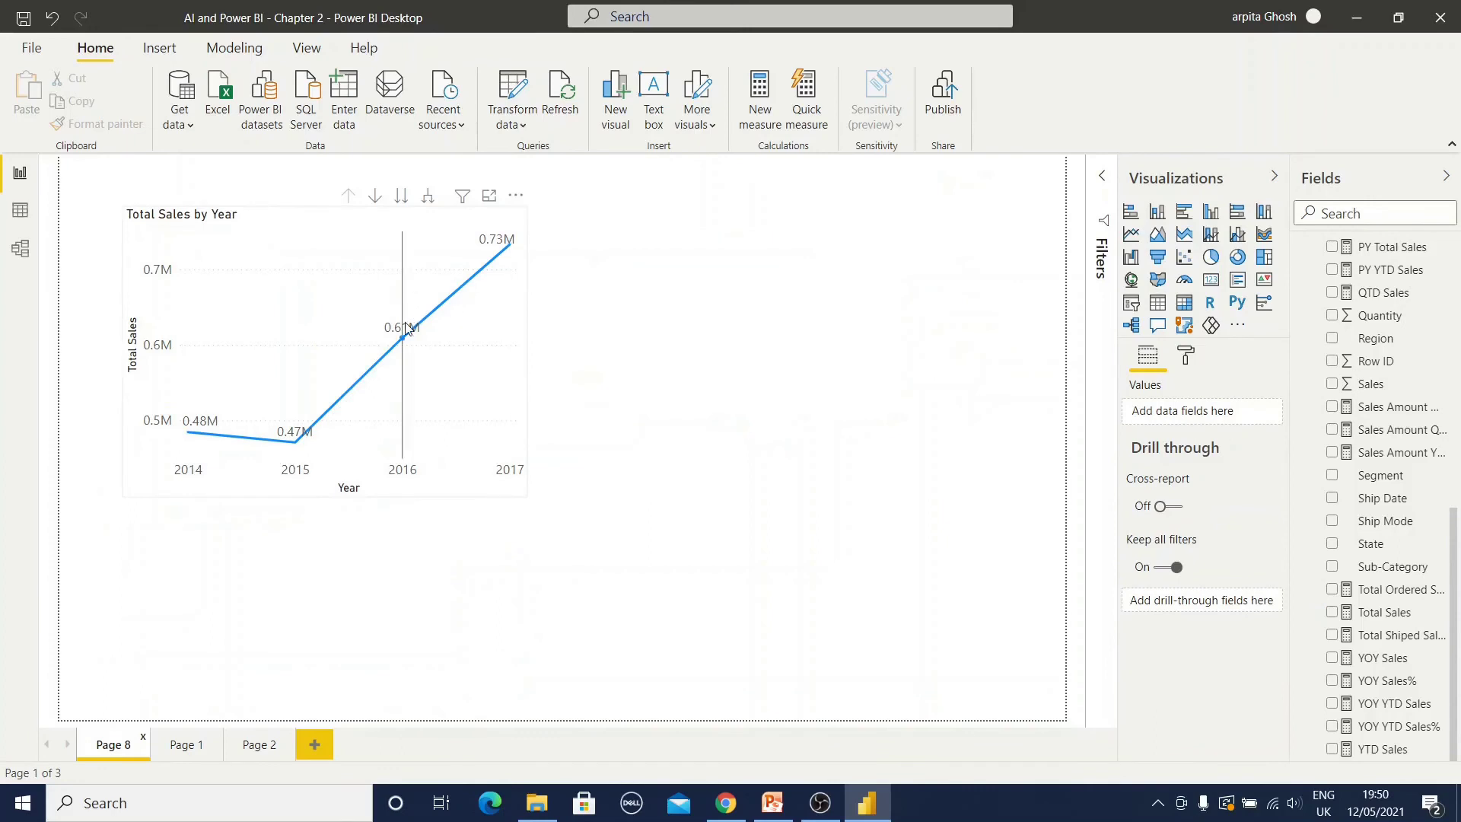
right_click(404, 344)
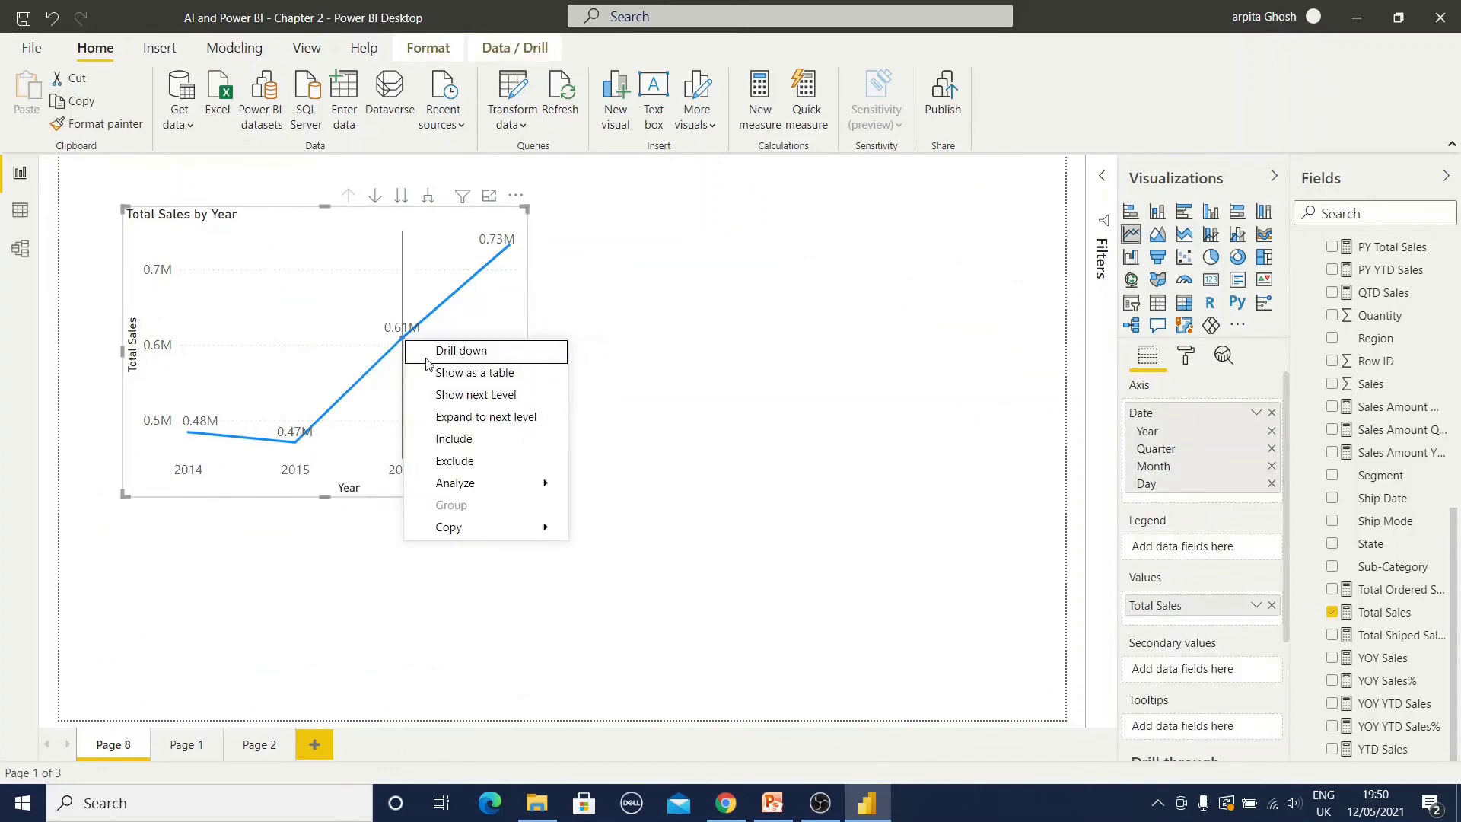
mouse_move(490, 484)
left_click(626, 487)
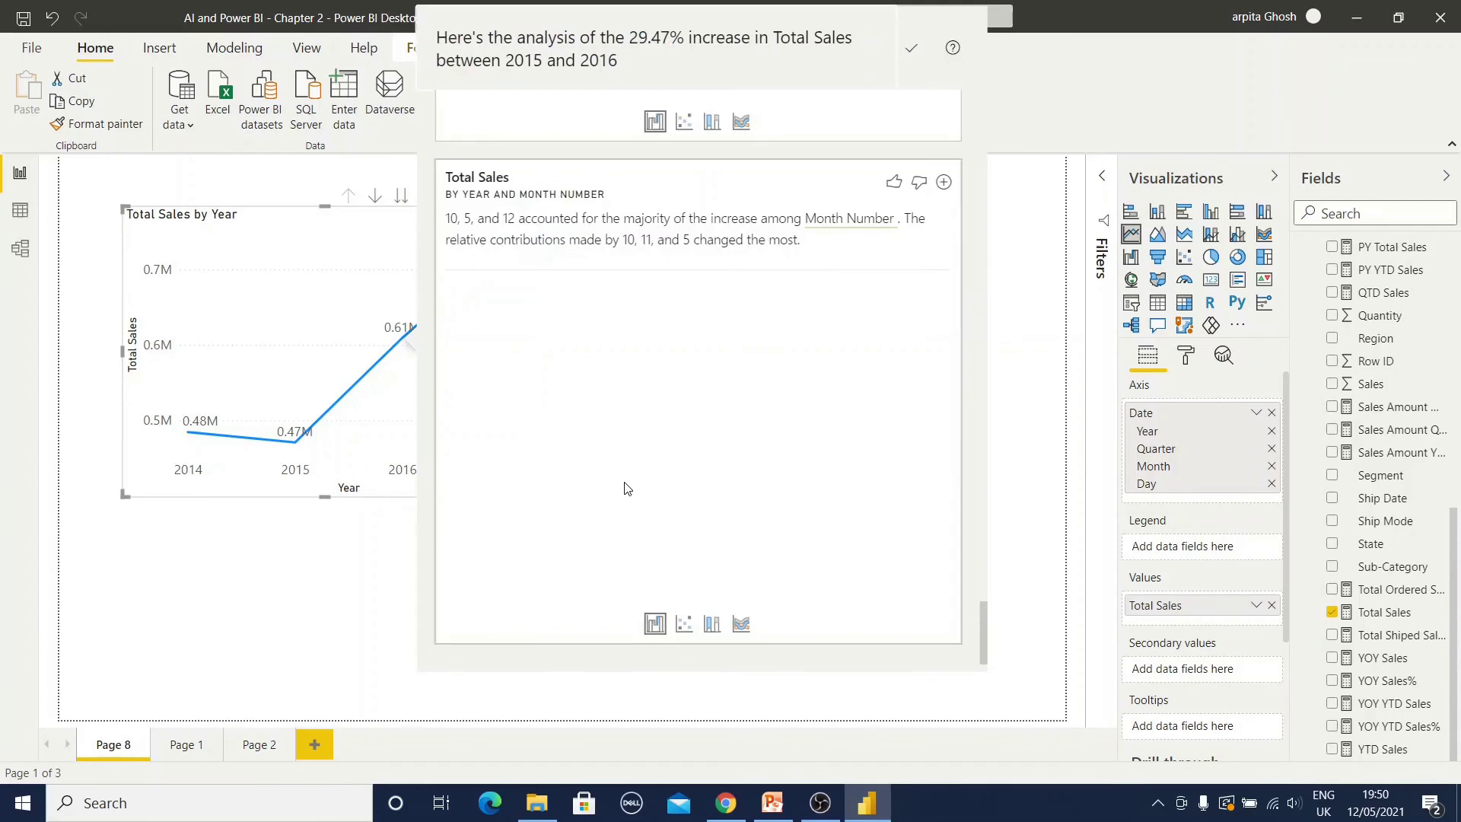
left_click(944, 187)
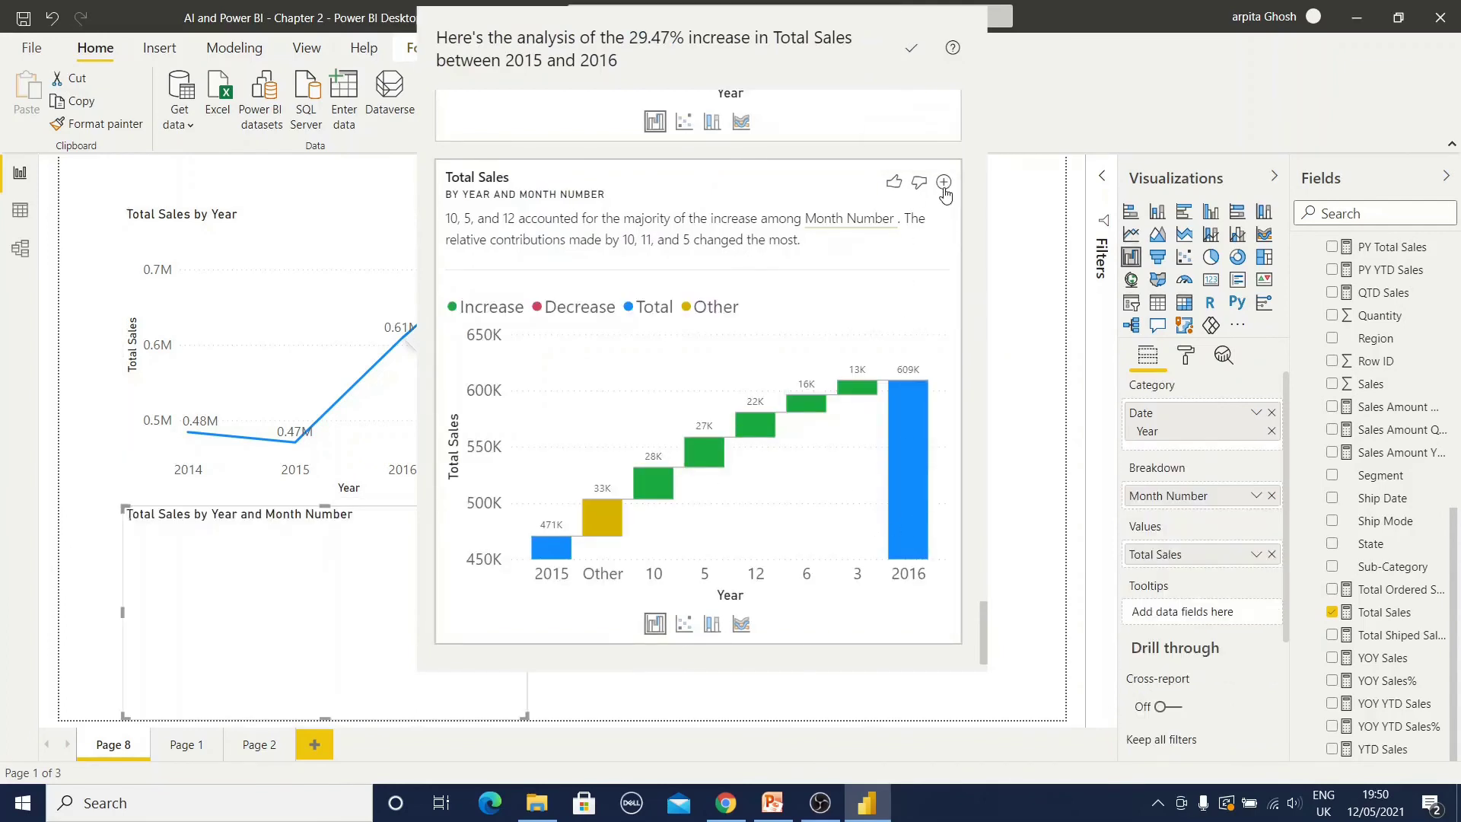